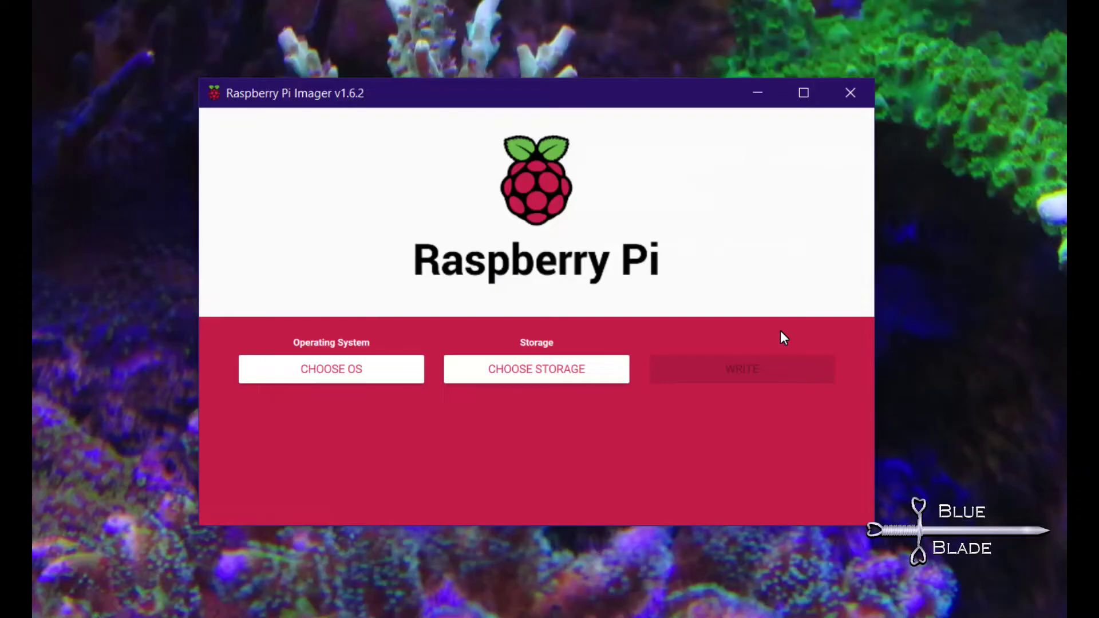
Choose OctoPi from Other specific purpose OS as the operating system.
key("space")
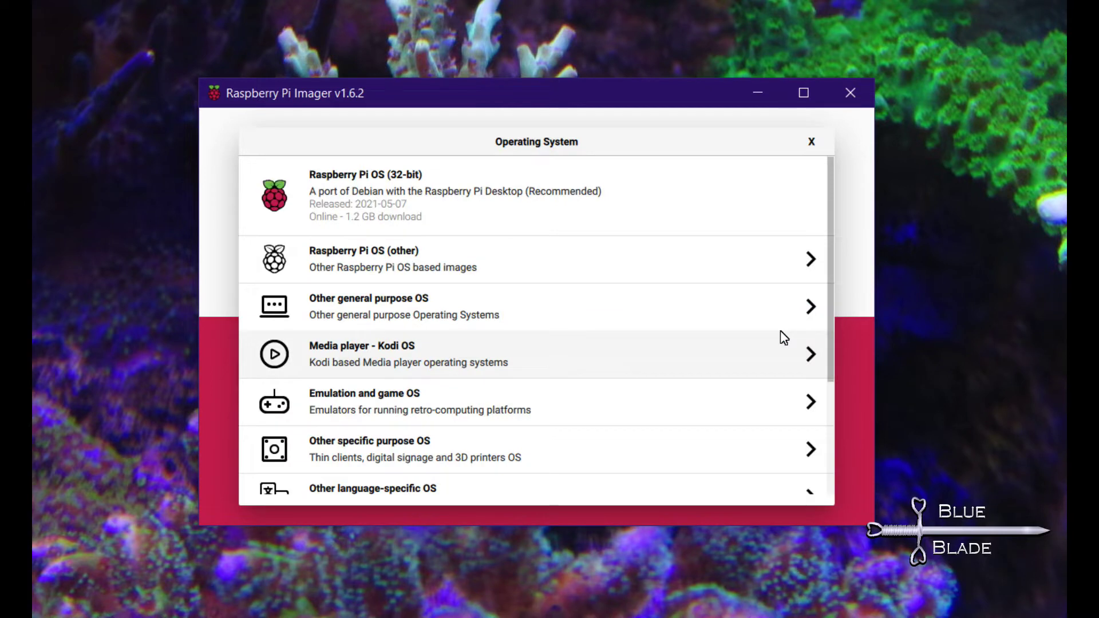
scroll(784, 338, "down", 1)
scroll(783, 338, "down", 1)
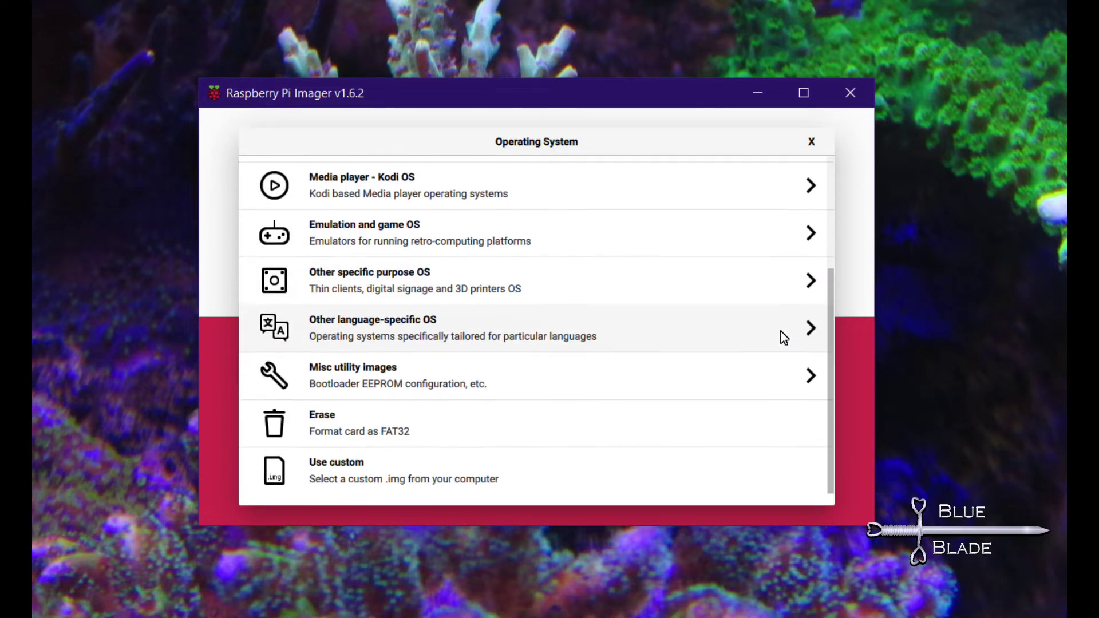
key("Up")
key("space")
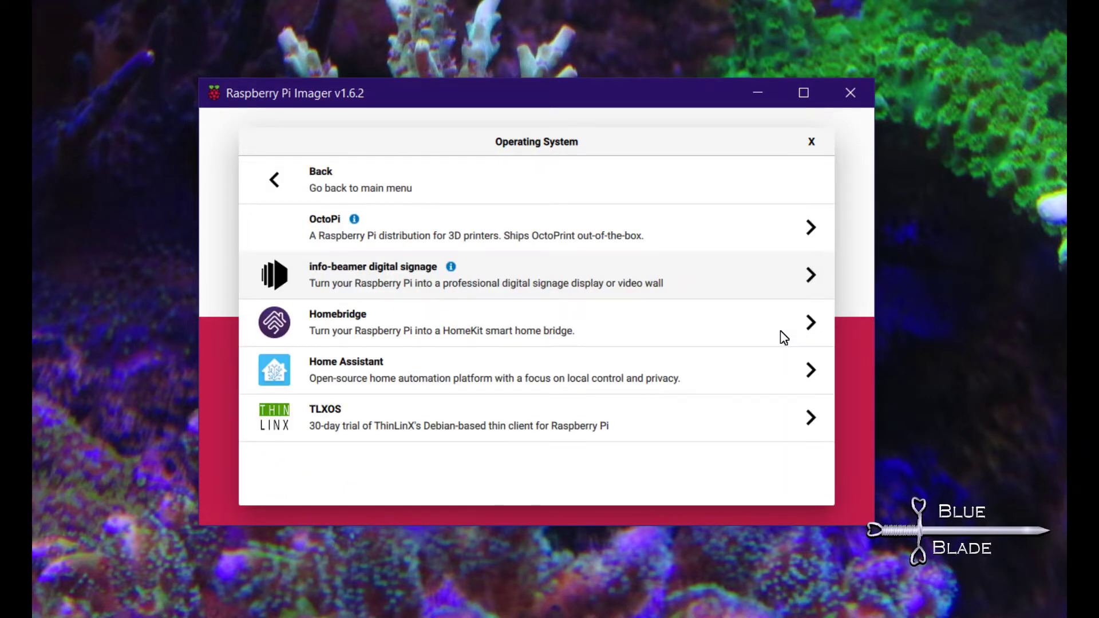
key("Up")
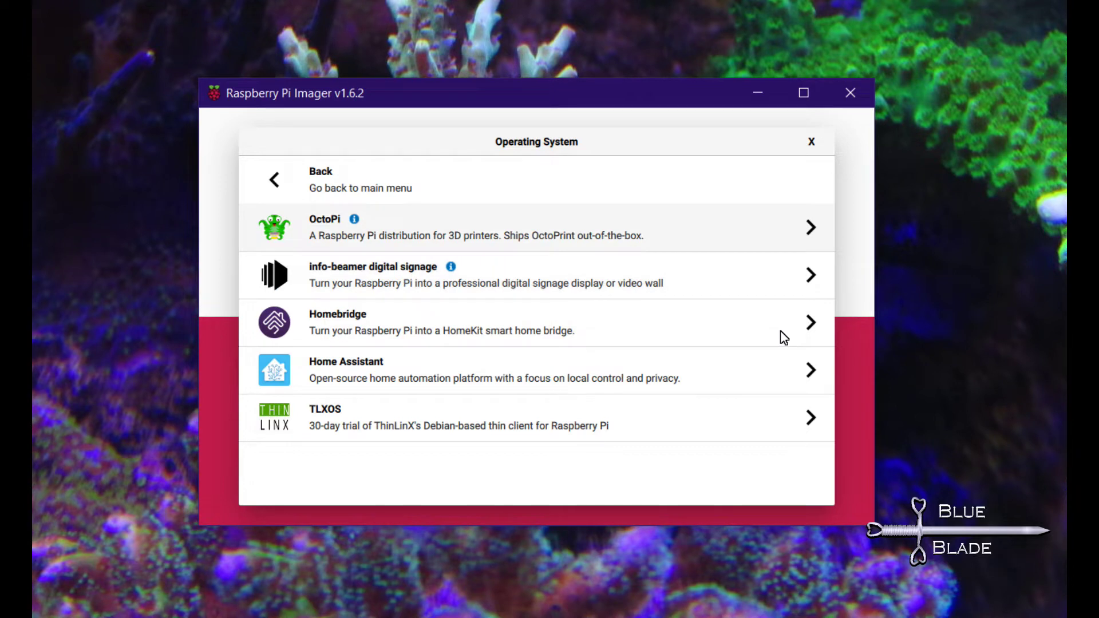
key("space")
key("space")
key("Tab")
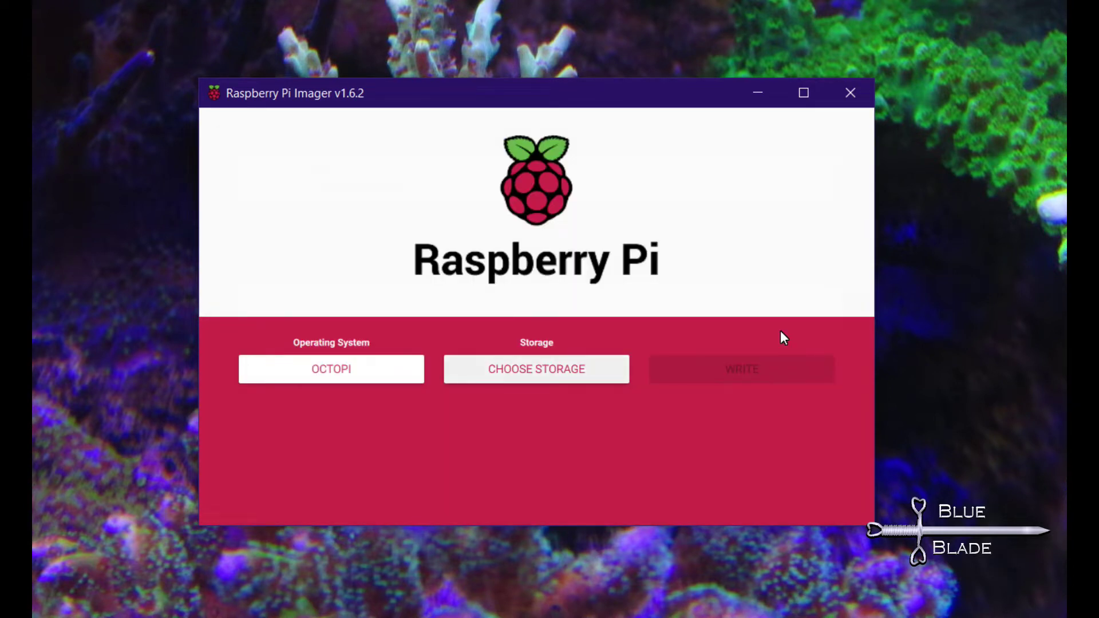
Select the SDHC Card as storage and start writing, confirming the erase.
key("space")
key("Down")
key("space")
key("Tab")
key("space")
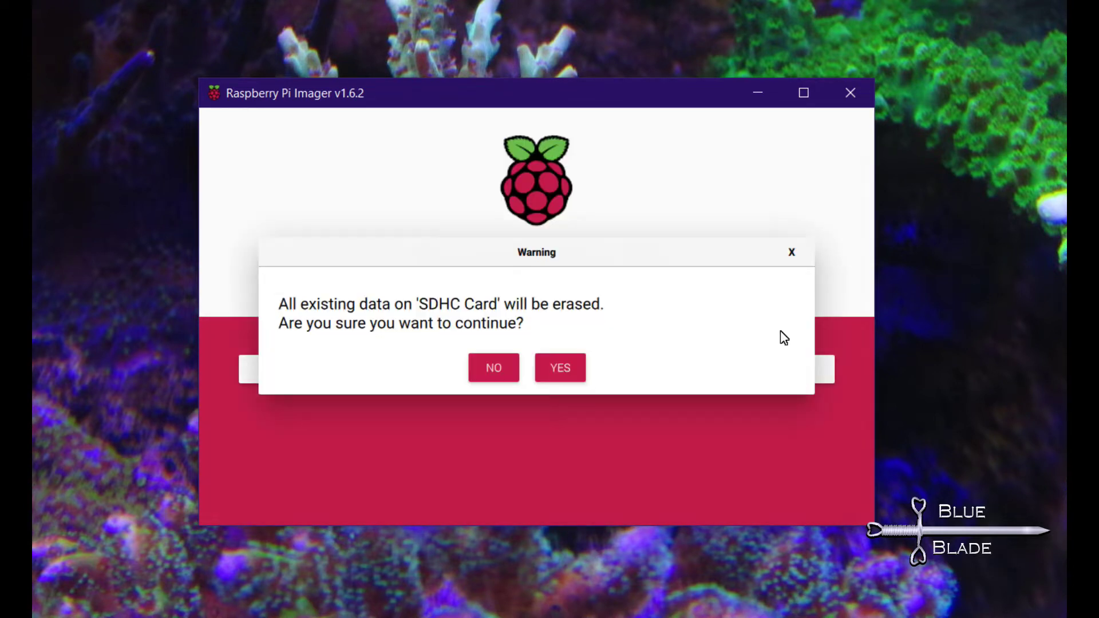
key("Tab")
key("space")
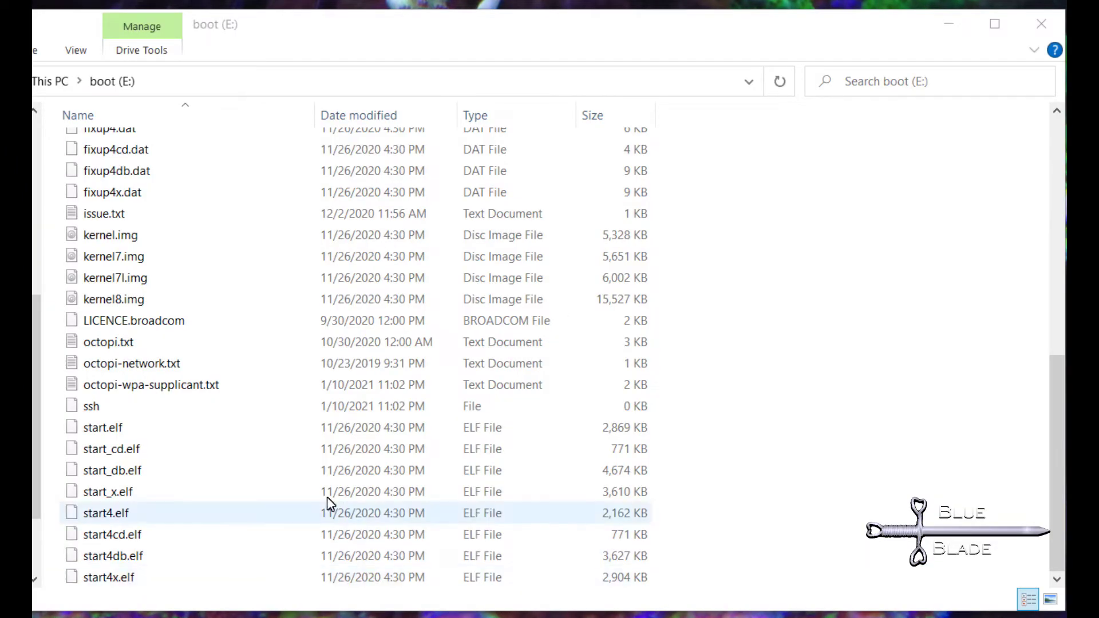
Select octopi-wpa-supplicant.txt on the boot (E:) drive.
left_click(191, 386)
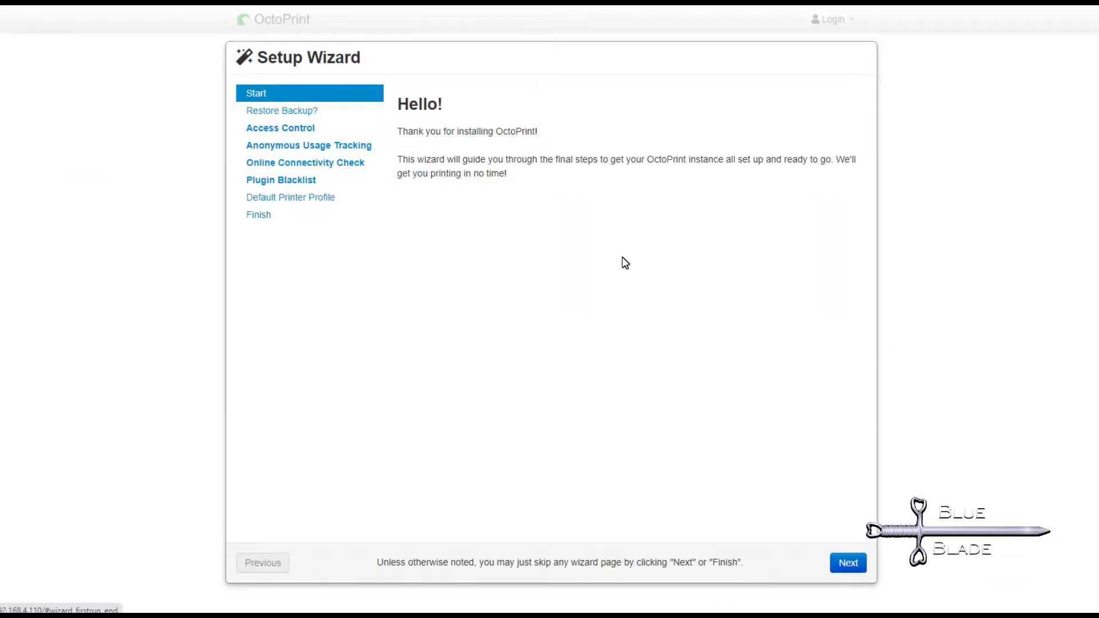
Skip the welcome and backup pages and create the admin account with username and password.
left_click(848, 563)
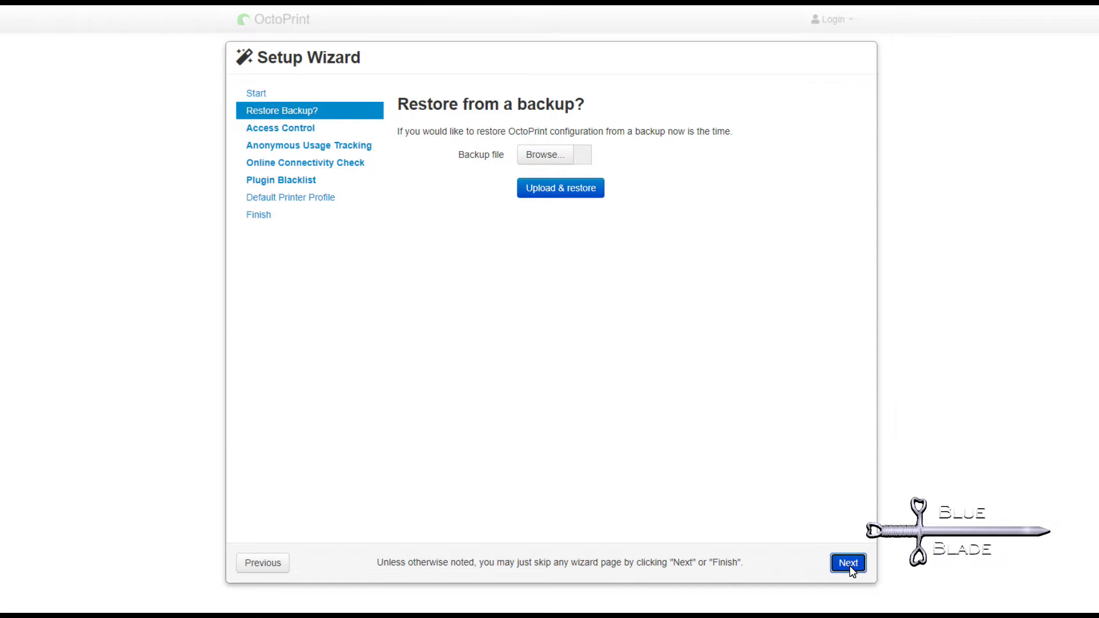
left_click(848, 563)
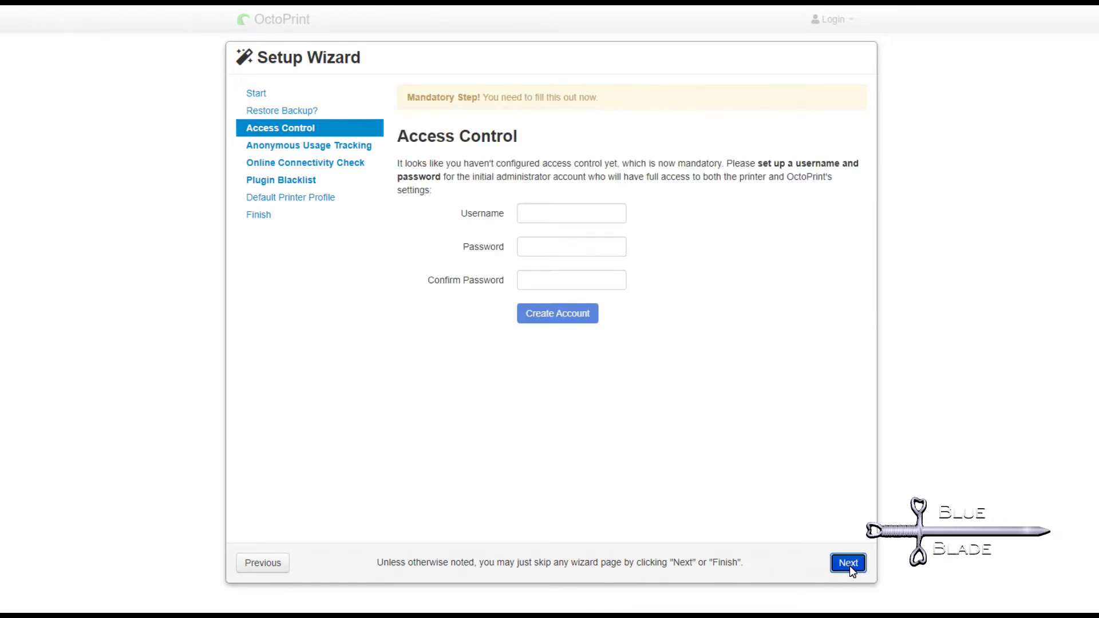
left_click(540, 214)
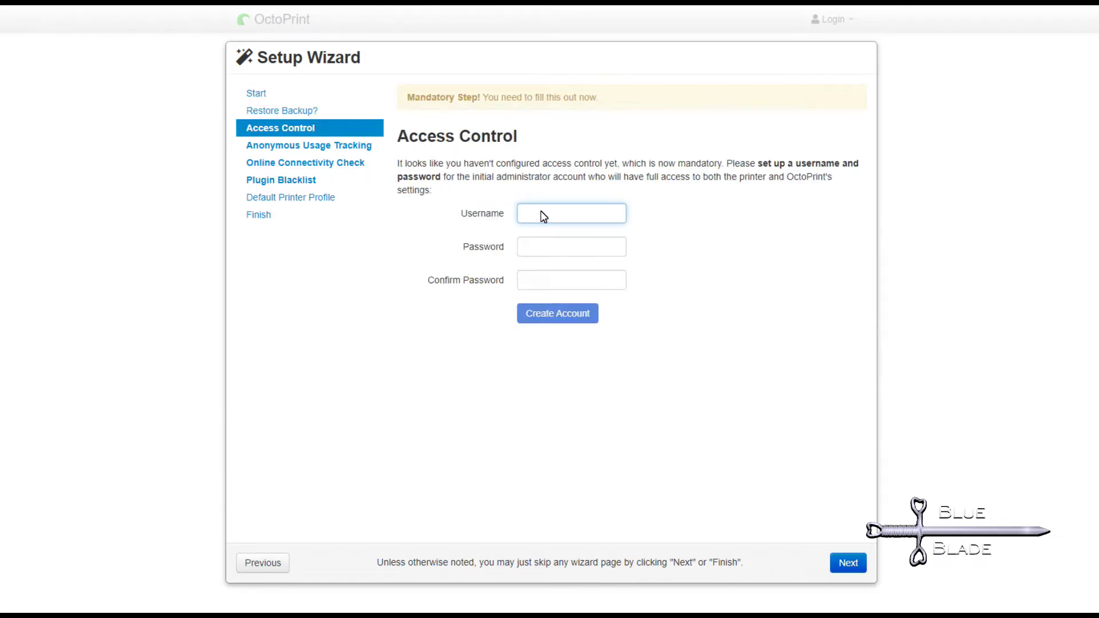
type("user")
key("Tab")
type("password")
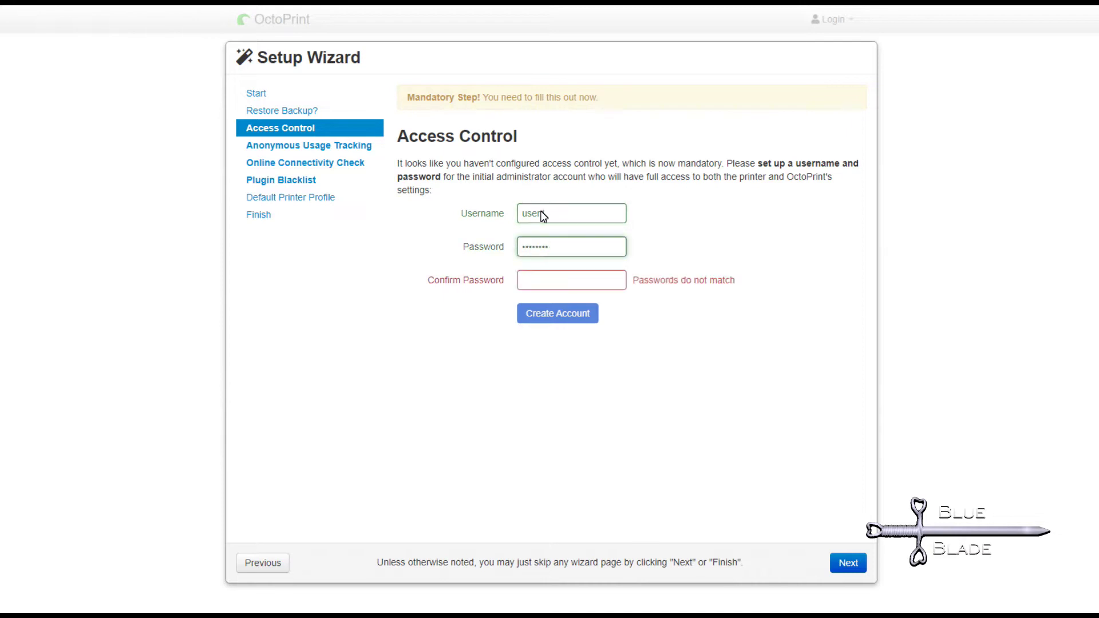
key("Tab")
type("password")
left_click(567, 318)
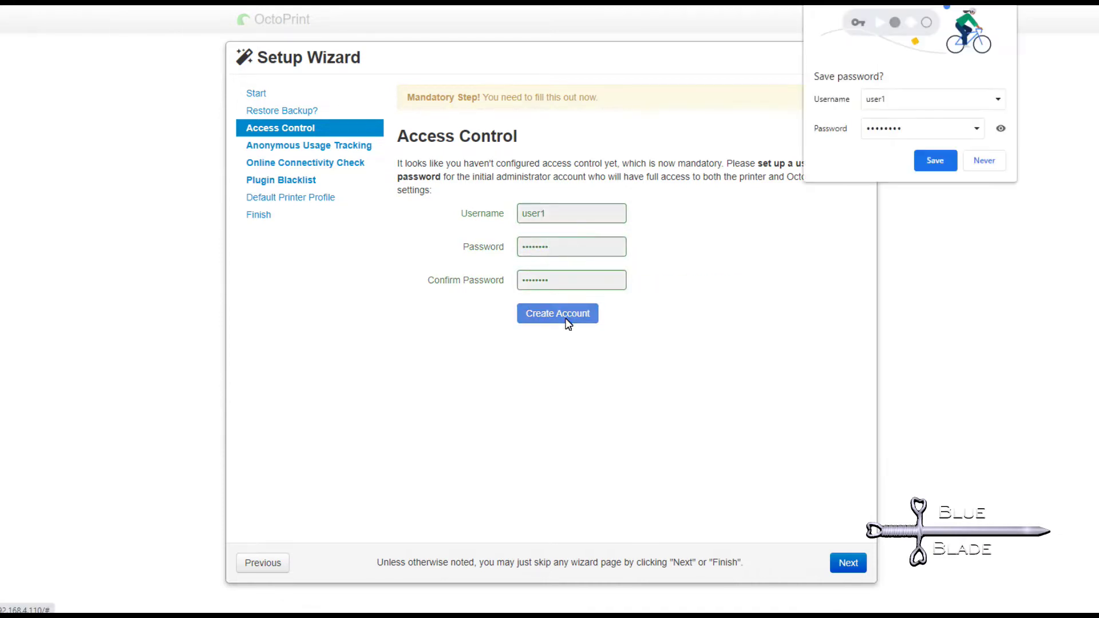
left_click(932, 160)
Get past the usage tracking step and enable the online connectivity check.
left_click(845, 564)
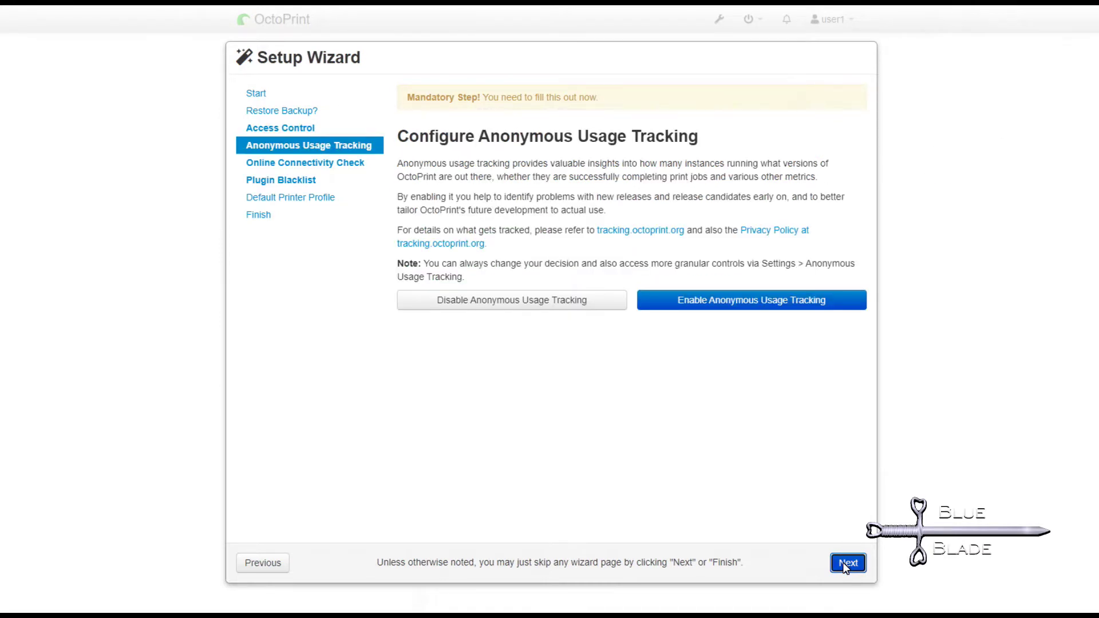
left_click(847, 562)
left_click(696, 358)
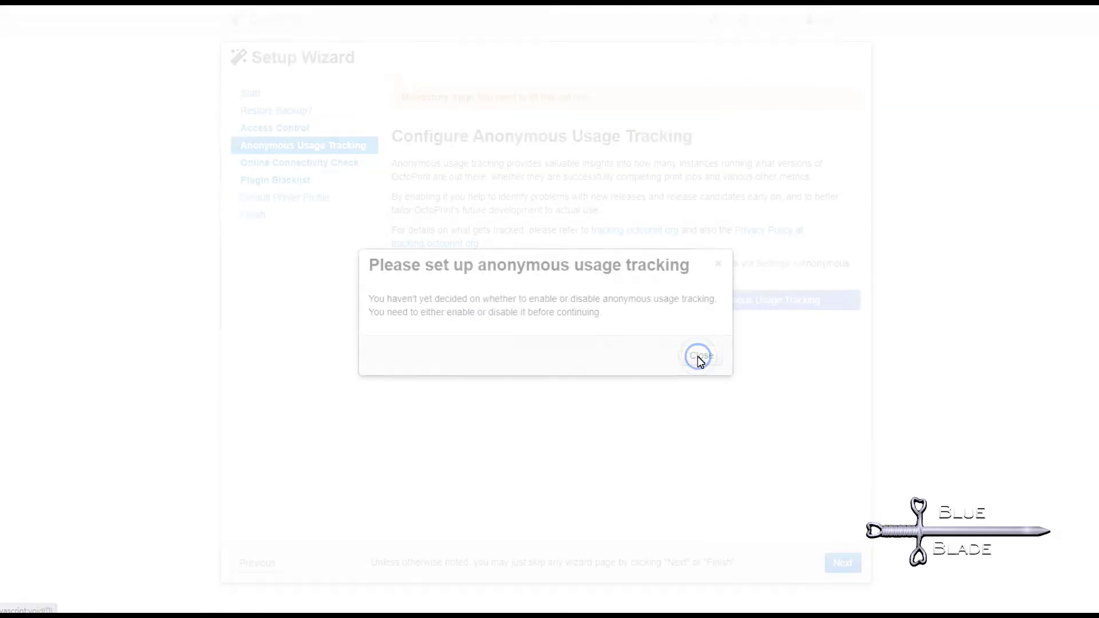
key("Return")
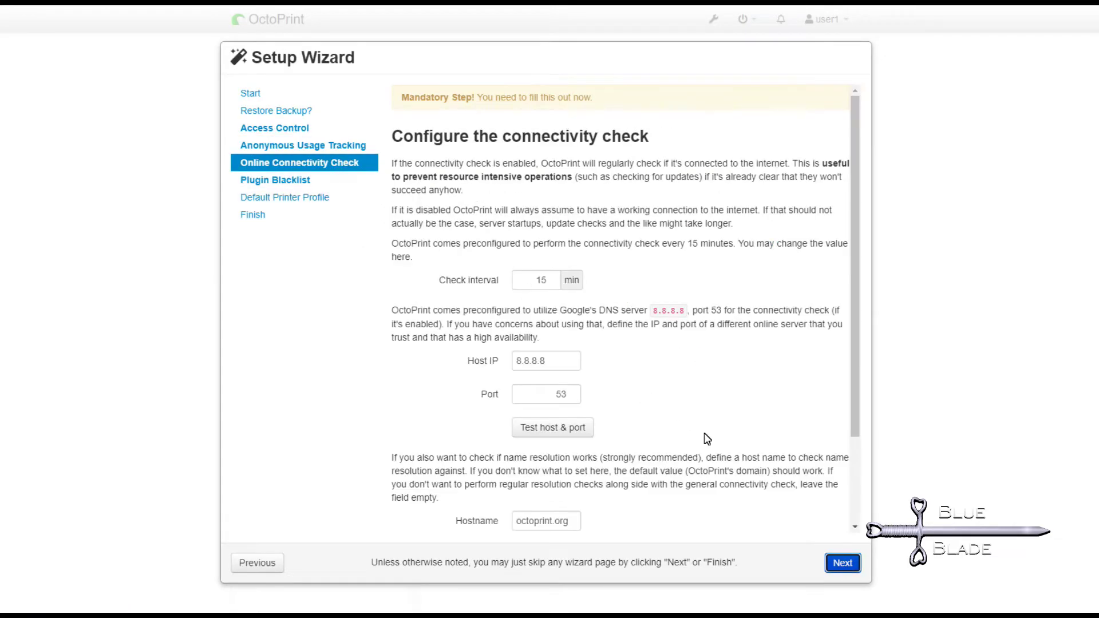
key("Return")
left_click(701, 355)
scroll(852, 314, "down", 3)
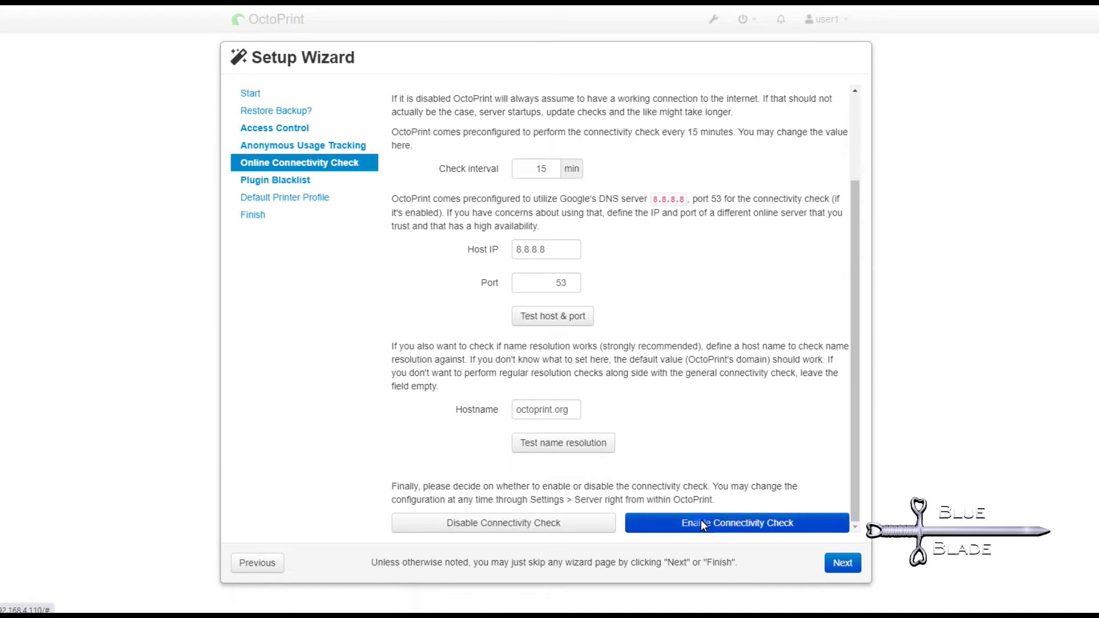
left_click(701, 520)
key("Return")
Enable plugin blacklist processing, keep the default printer profile, and finish the wizard.
left_click(715, 311)
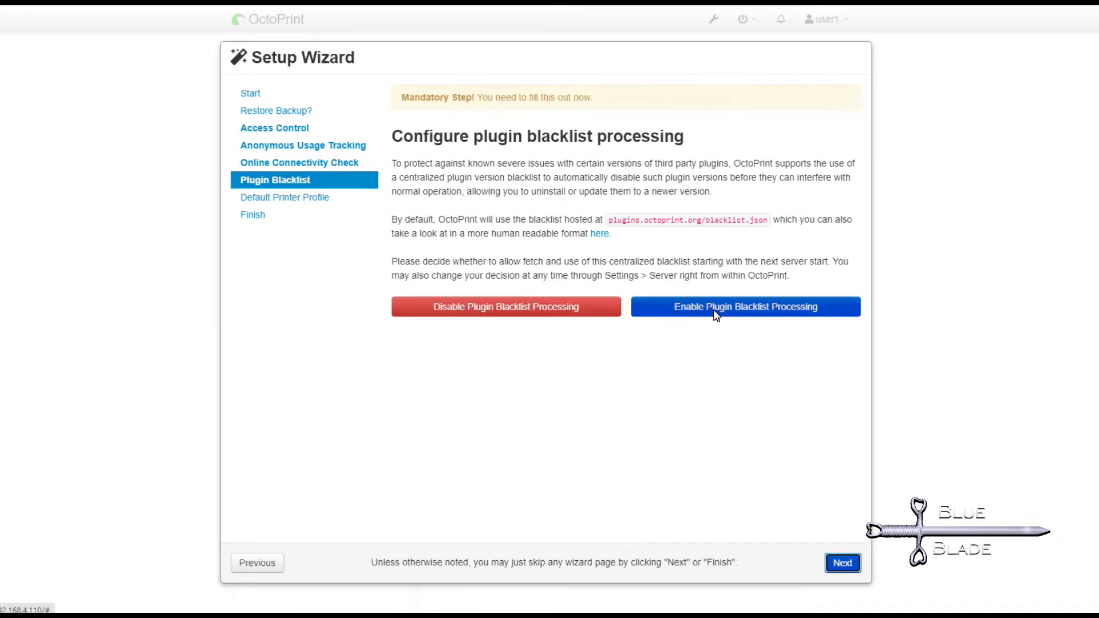
left_click(841, 563)
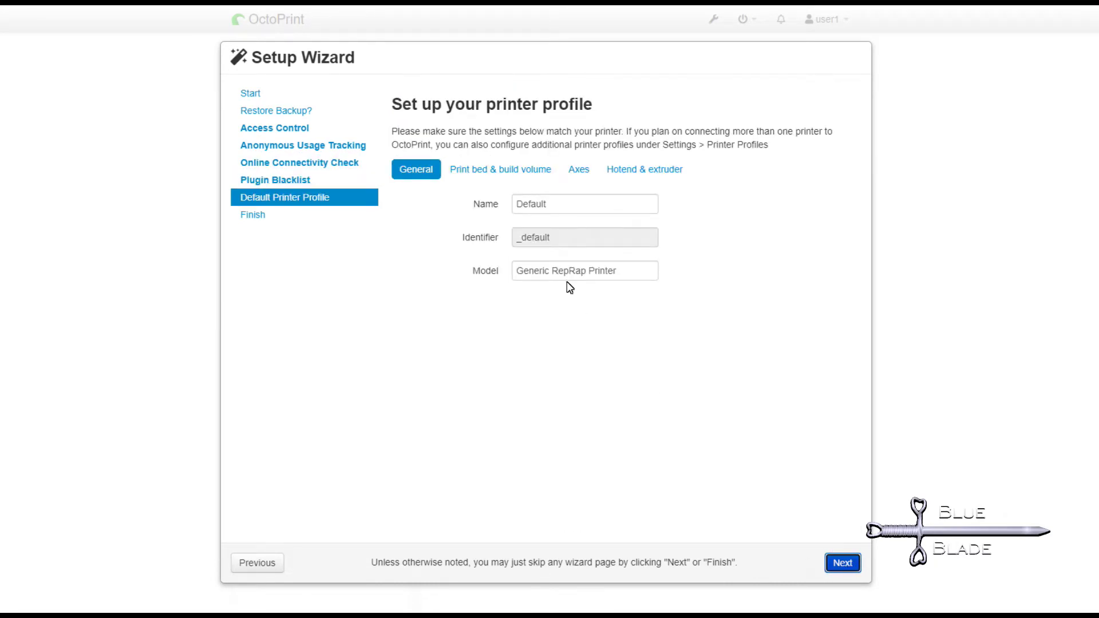
left_click(500, 169)
left_click(532, 461)
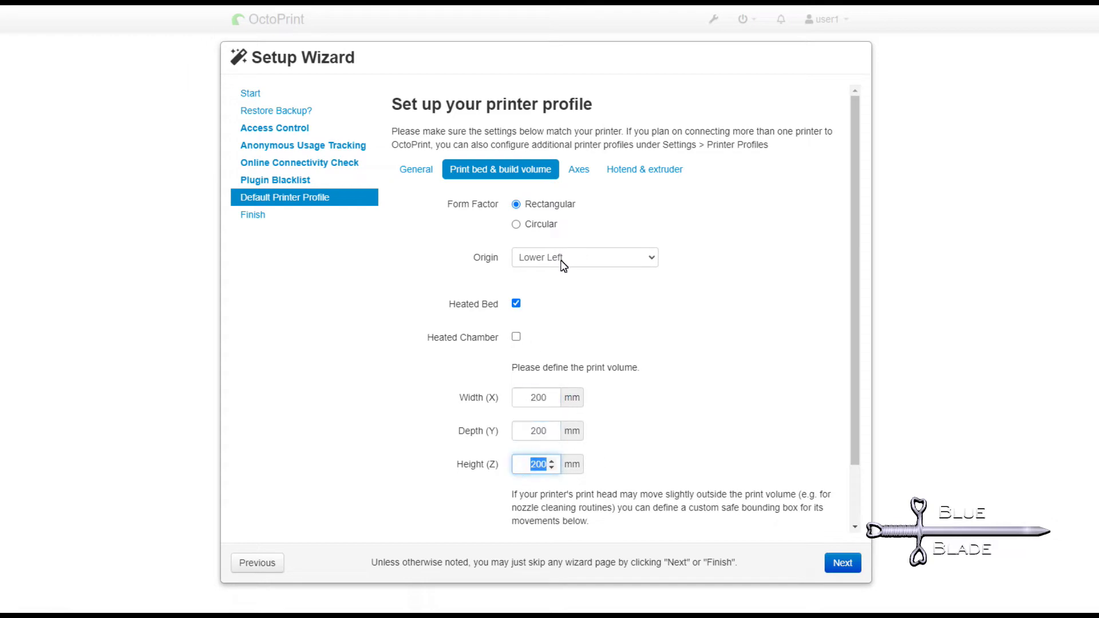
left_click(579, 169)
left_click(644, 169)
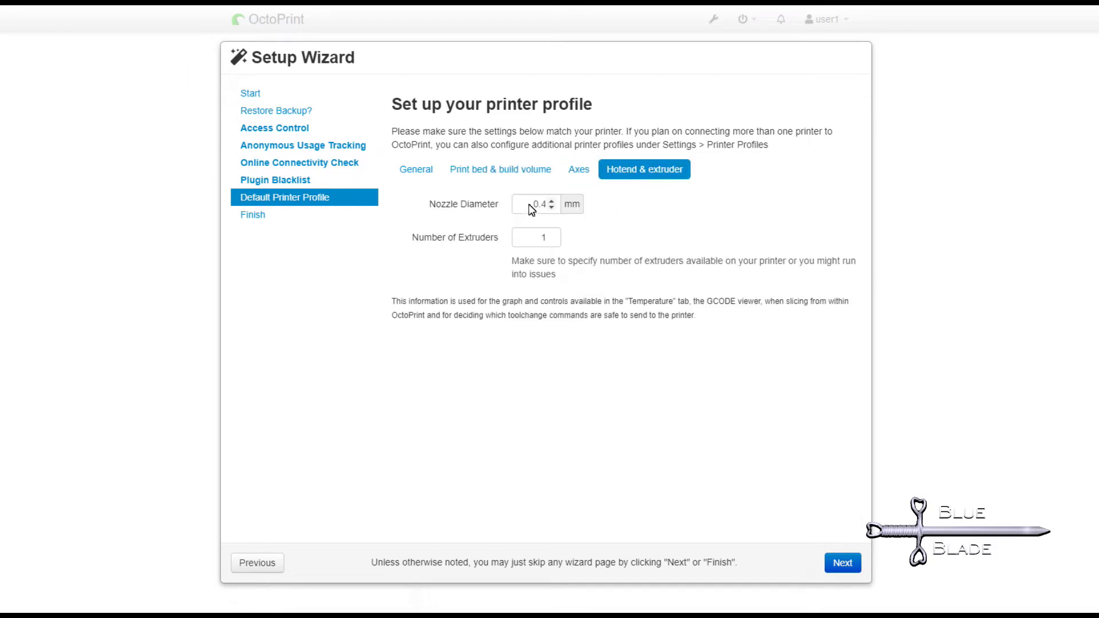
left_click(841, 565)
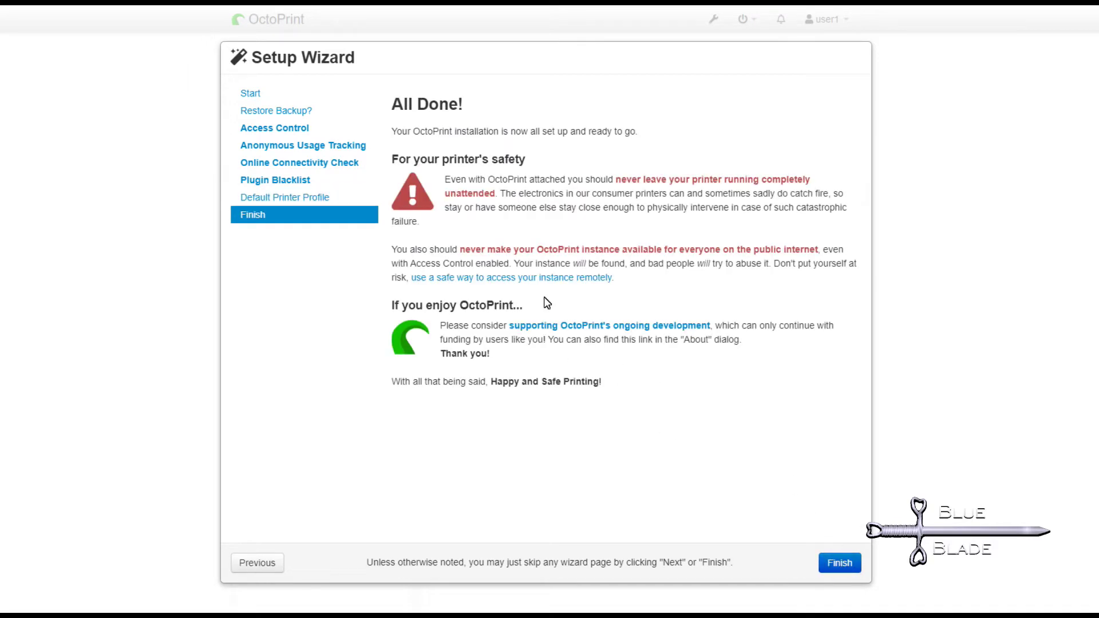
left_click(839, 563)
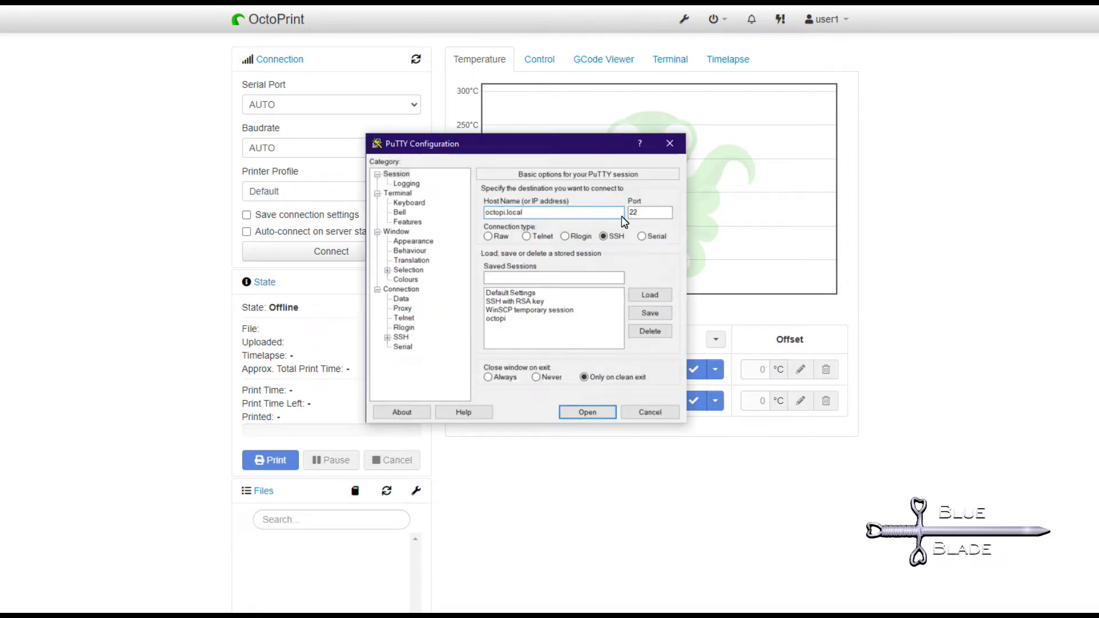
Connect to octopi.local over SSH and log in as pi with the account password.
left_click(585, 412)
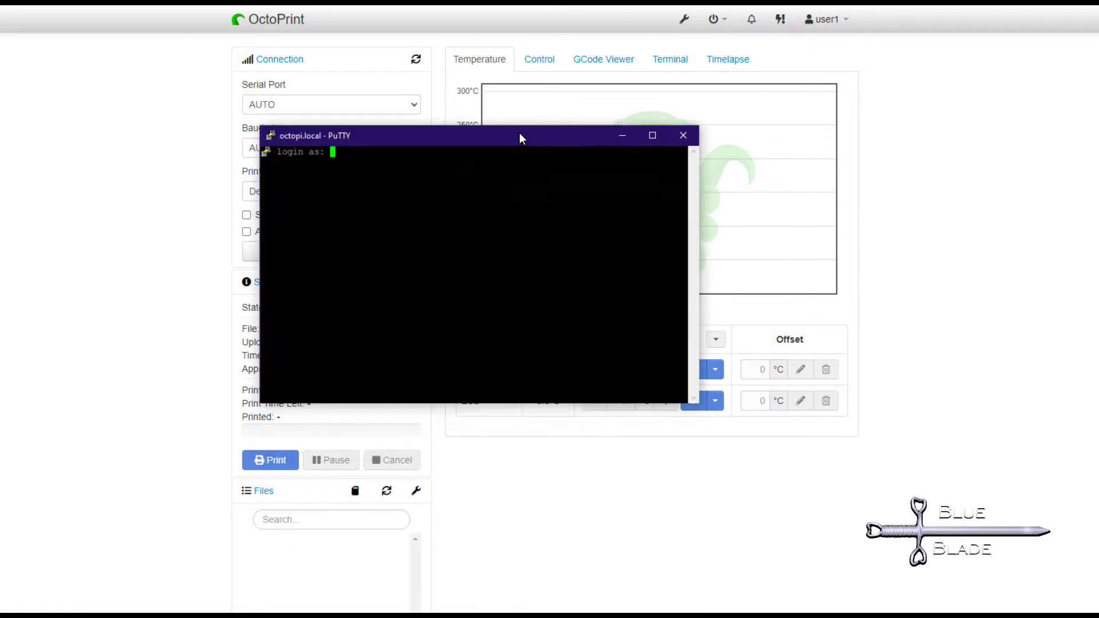
left_click_drag(520, 133, 583, 160)
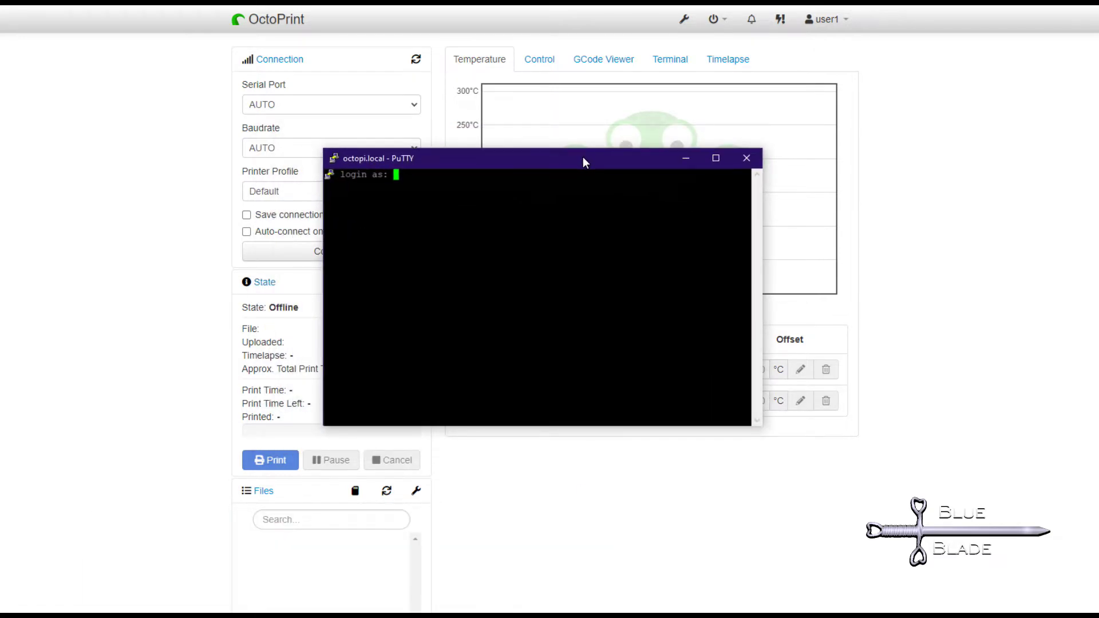
type("Pi")
key("BackSpace")
key("BackSpace")
type("pi")
key("Return")
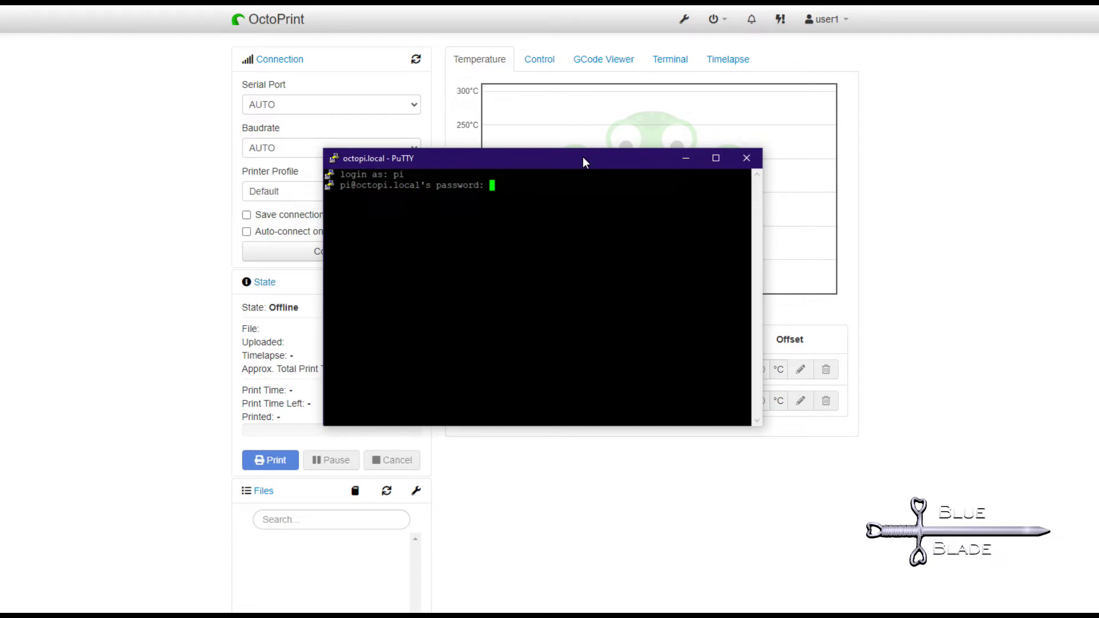
key("Return")
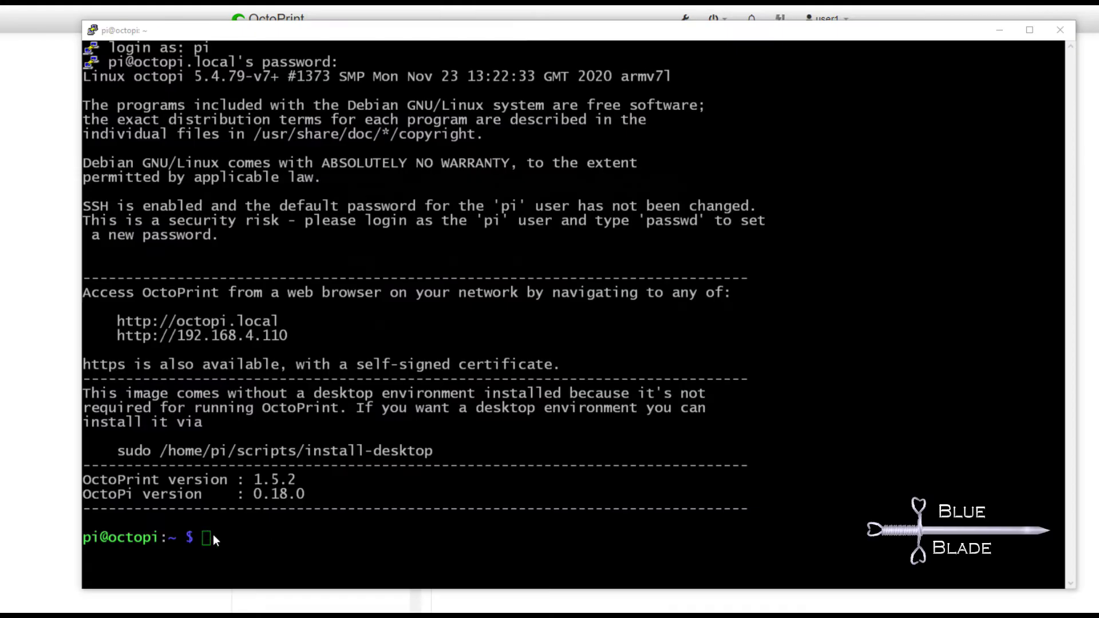
Clone the LCD-show repository, set its permissions, and enter the LCD-show folder.
right_click(214, 537)
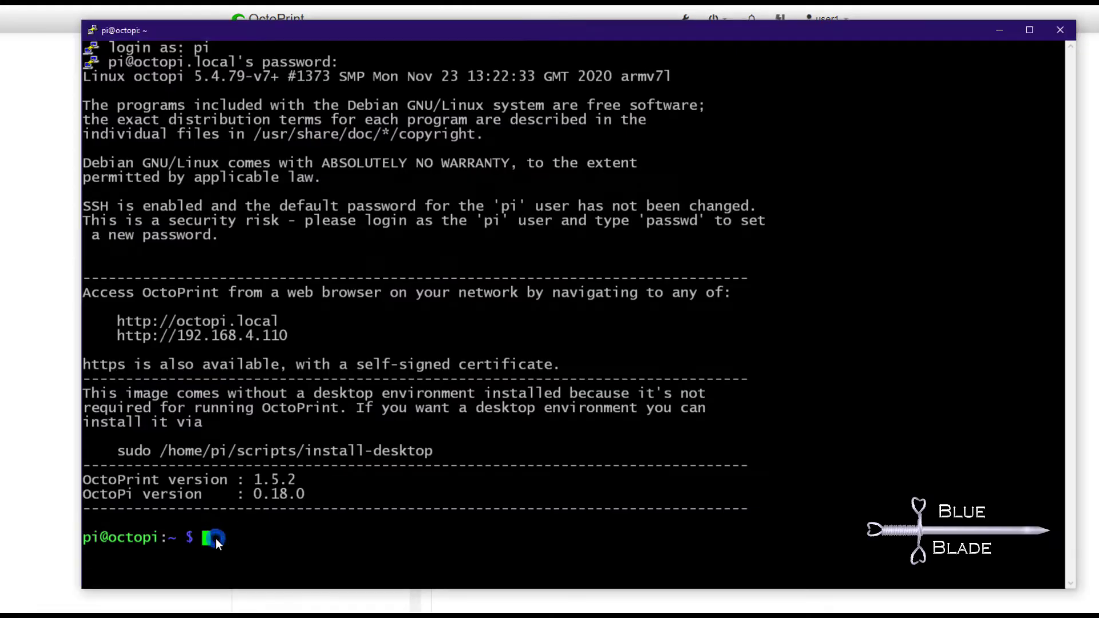
key("Return")
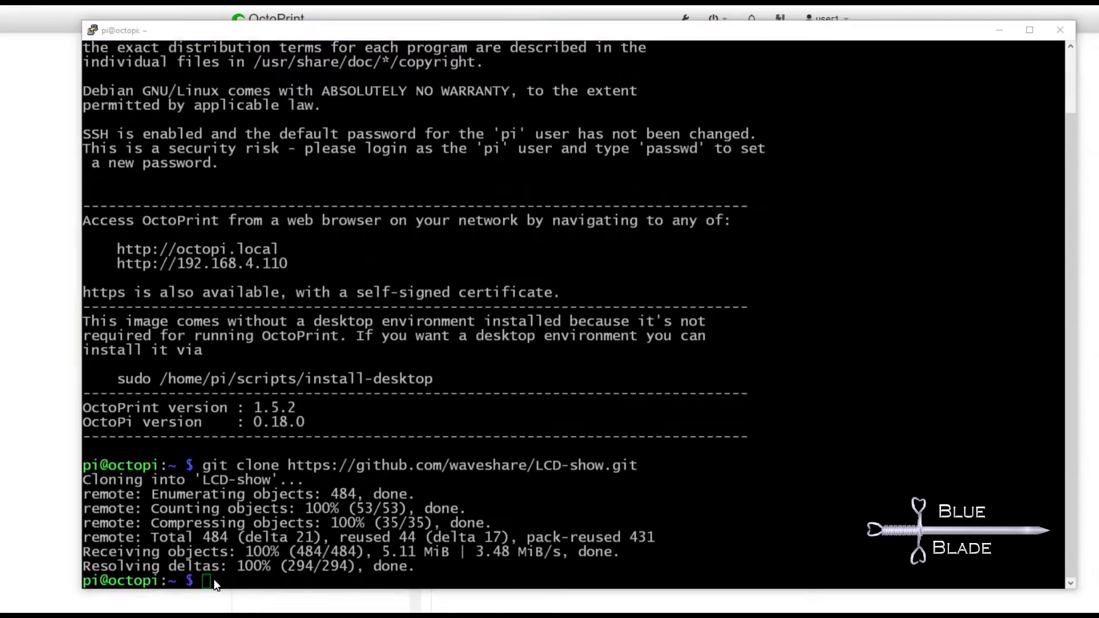
right_click(214, 579)
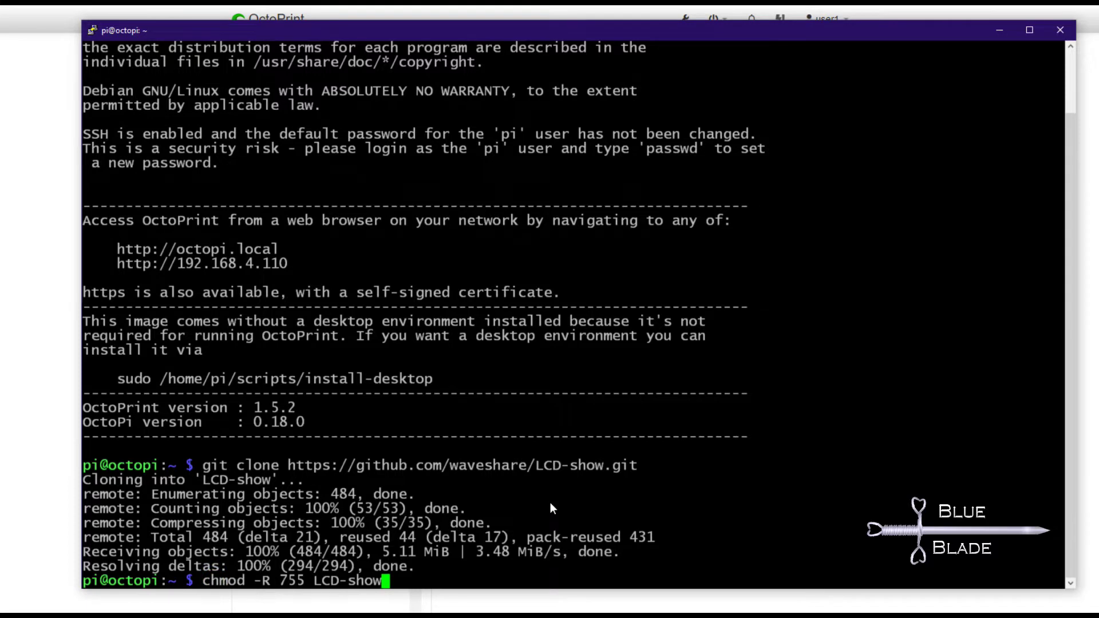
key("Return")
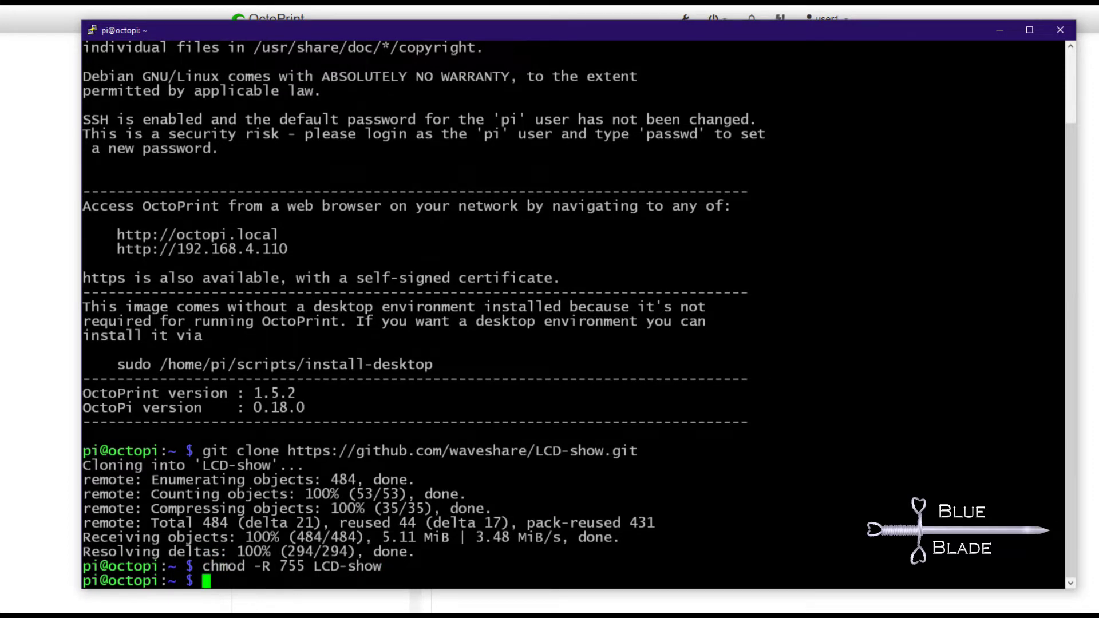
right_click(218, 578)
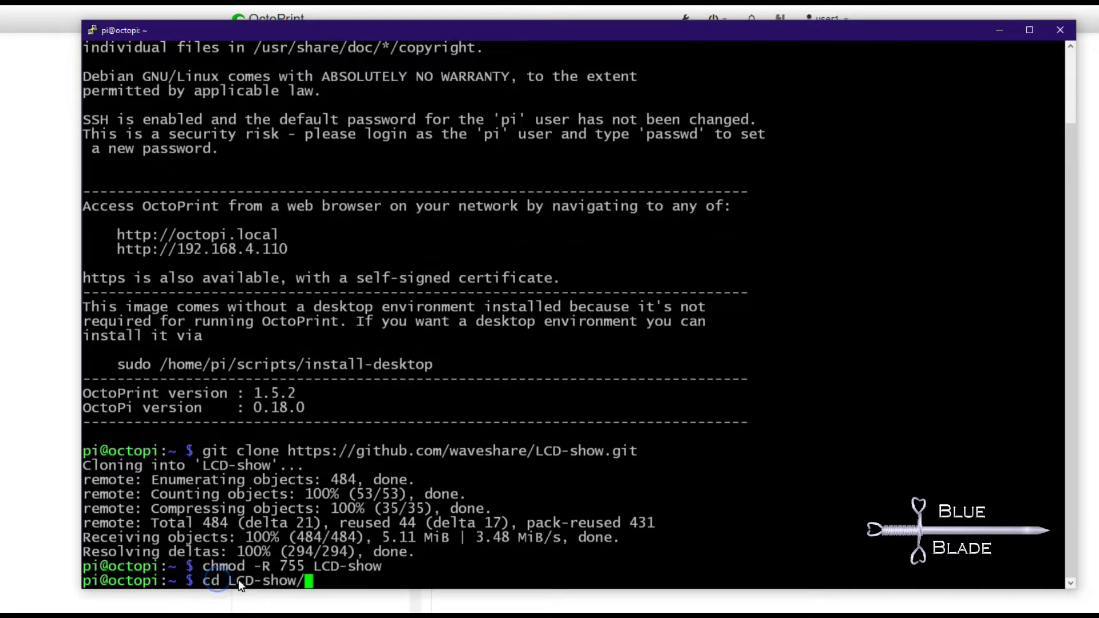
key("Return")
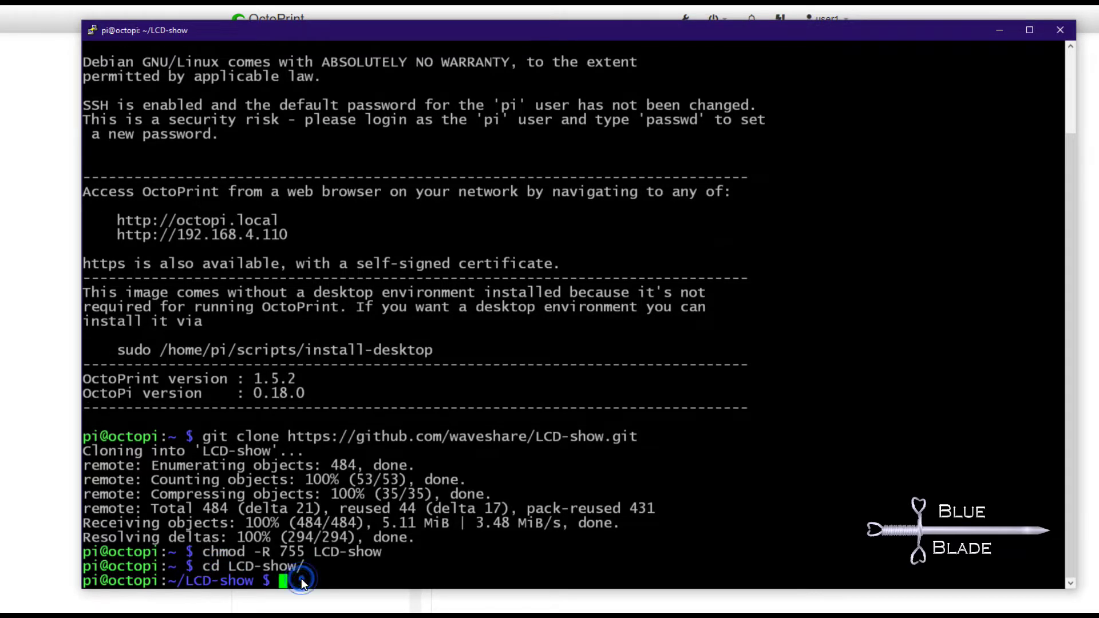
Make LCD35-show executable and run it with sudo, answering y to package installs.
right_click(301, 578)
key("Return")
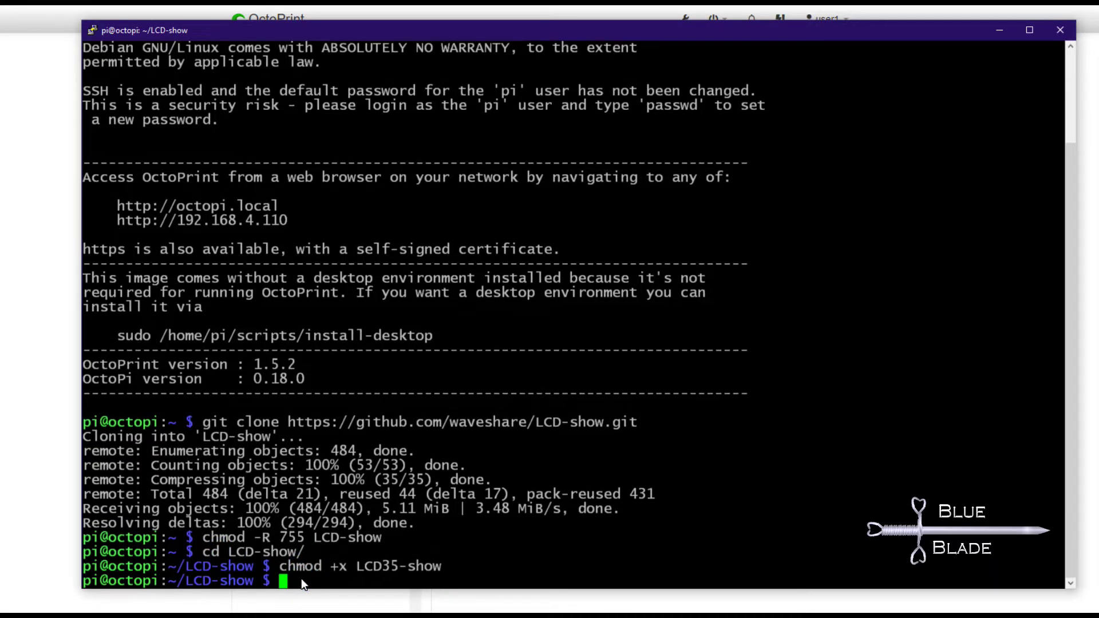
right_click(301, 580)
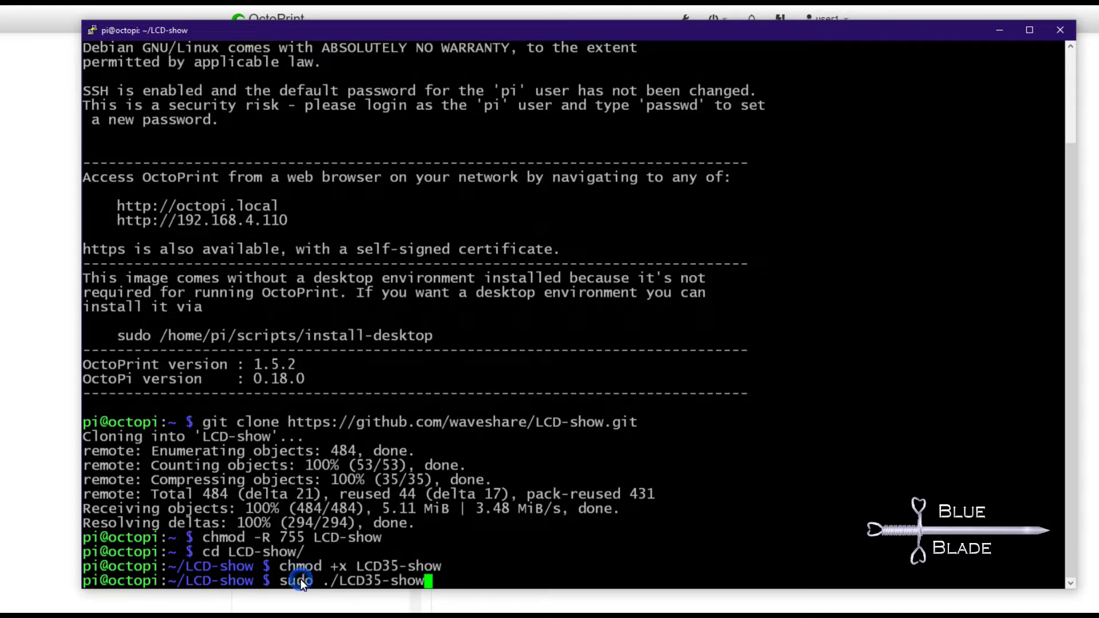
key("Return")
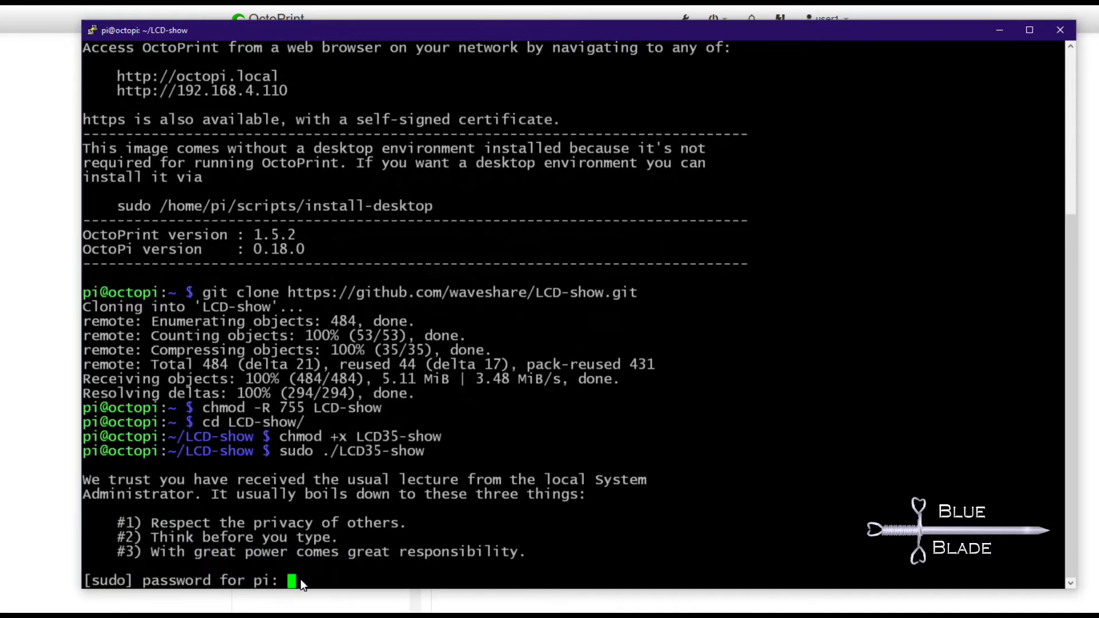
key("Return")
key("Return")
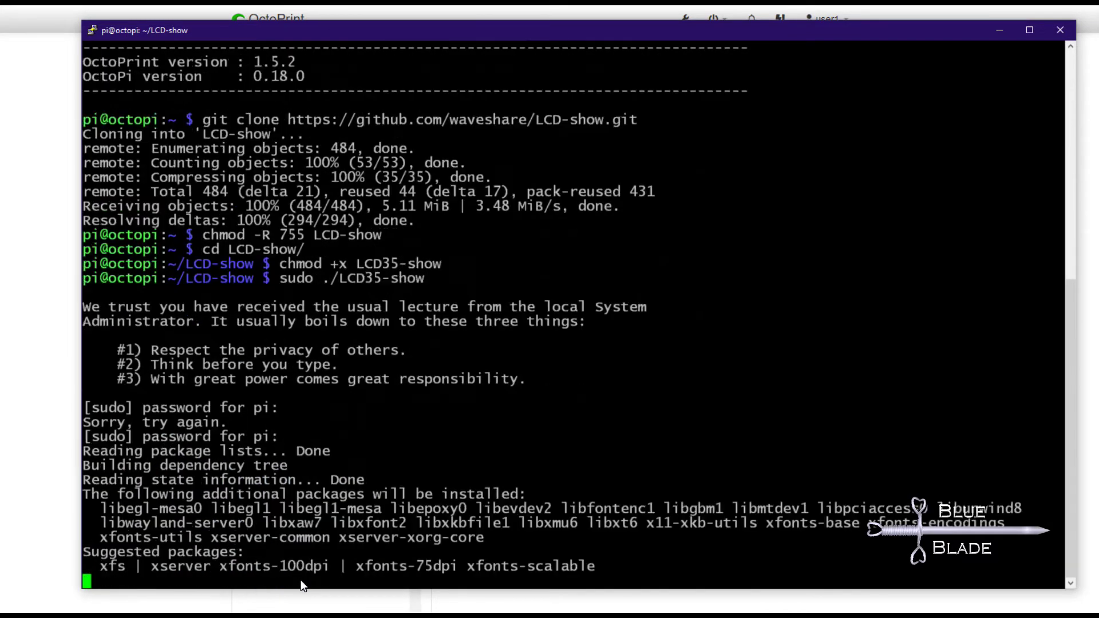
type("y")
key("Return")
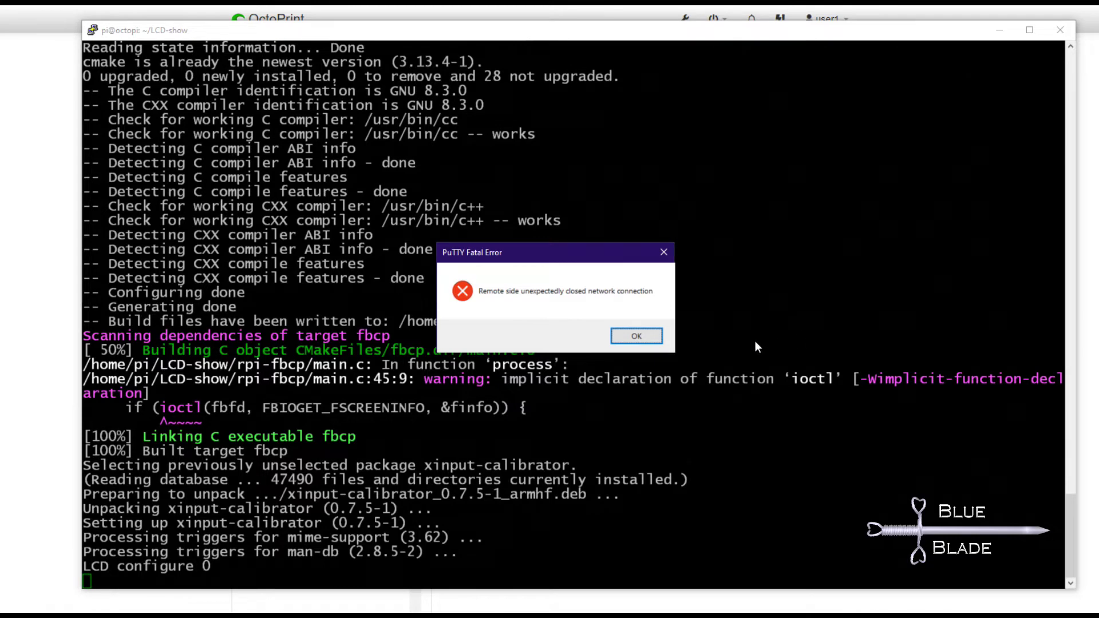
left_click(639, 336)
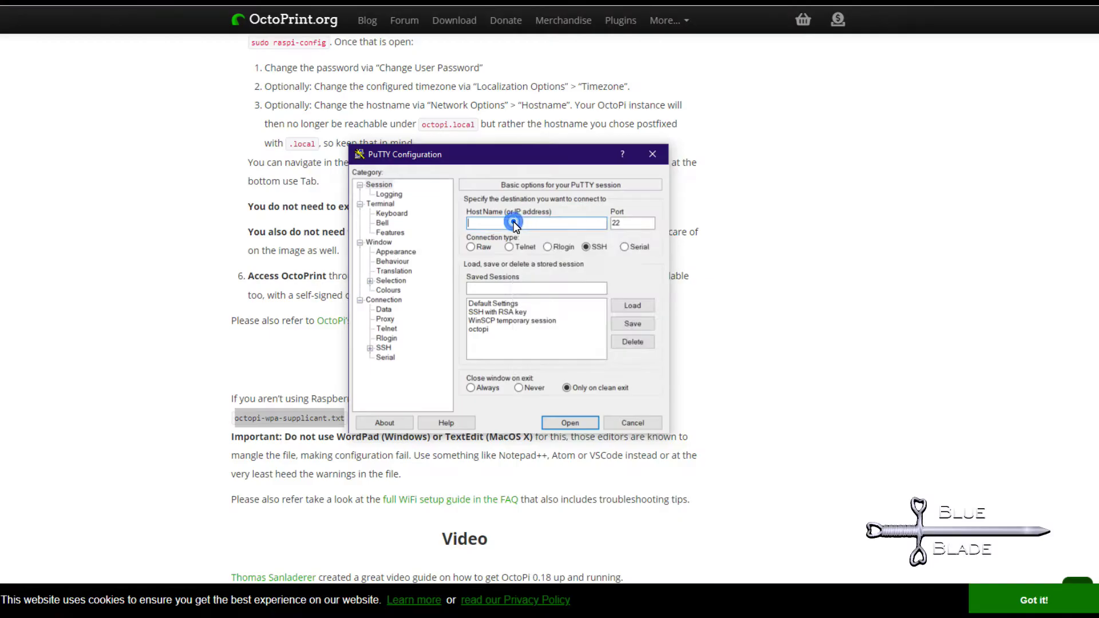
Log back in as pi and run sudo apt-get update and sudo apt-get install -f.
left_click(584, 421)
left_click_drag(543, 530, 578, 179)
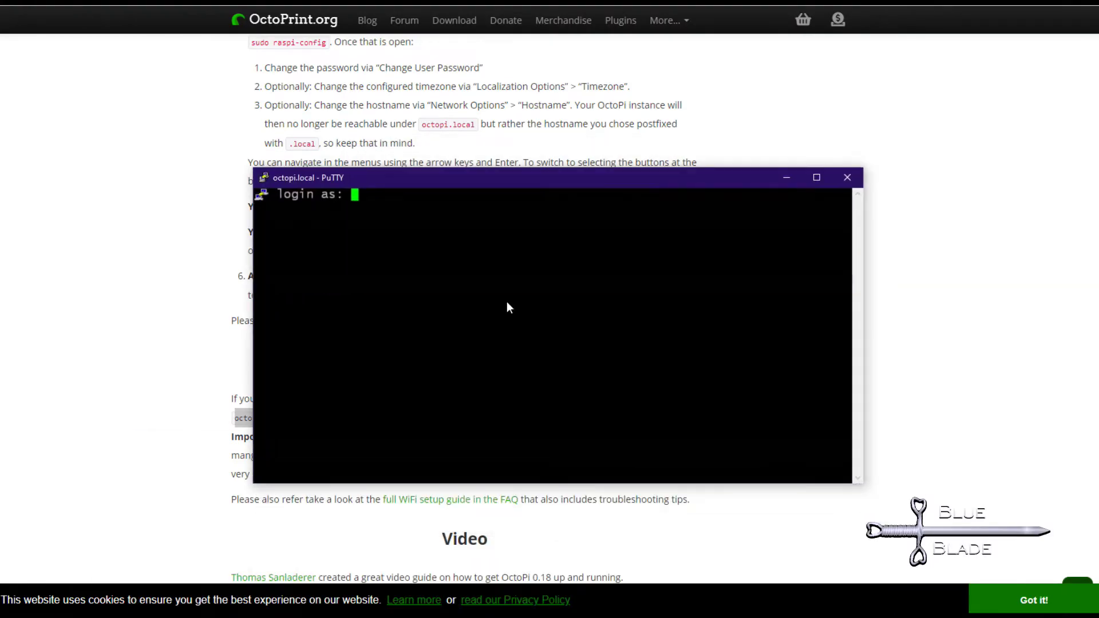
type("pi")
key("Return")
key("Return")
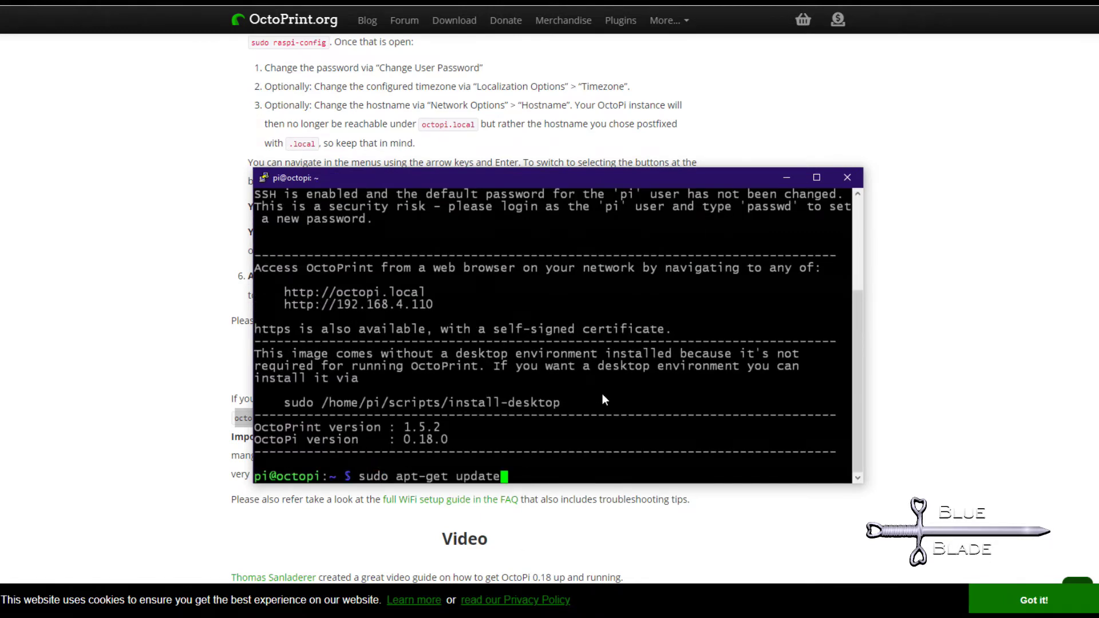
key("Return")
type("raspberry")
key("Return")
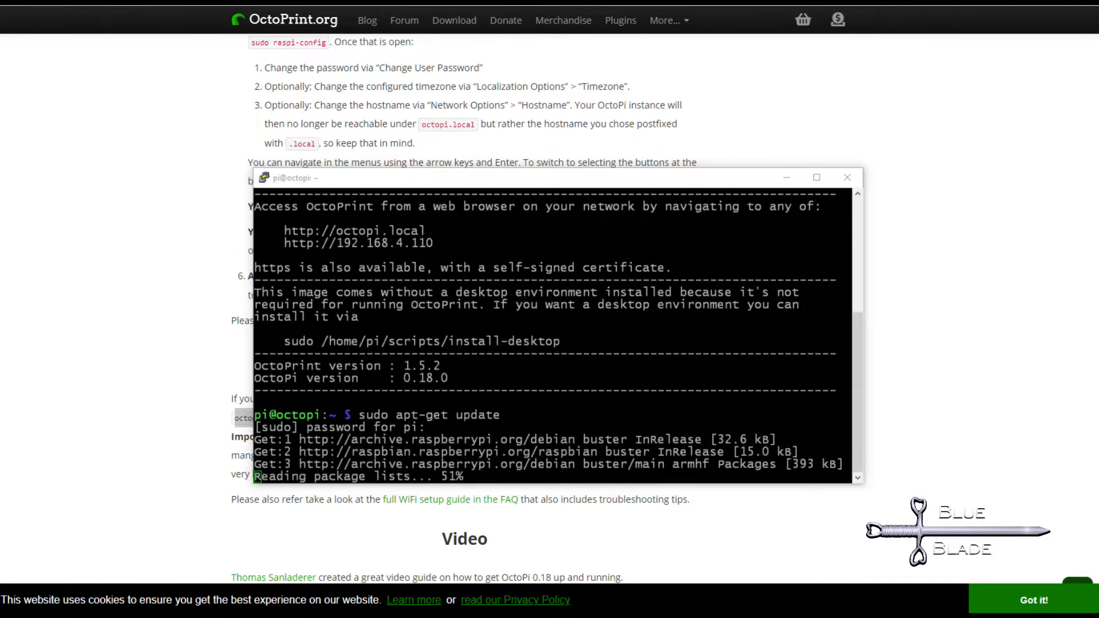
left_click(541, 410)
type("sudo apt-get install -f")
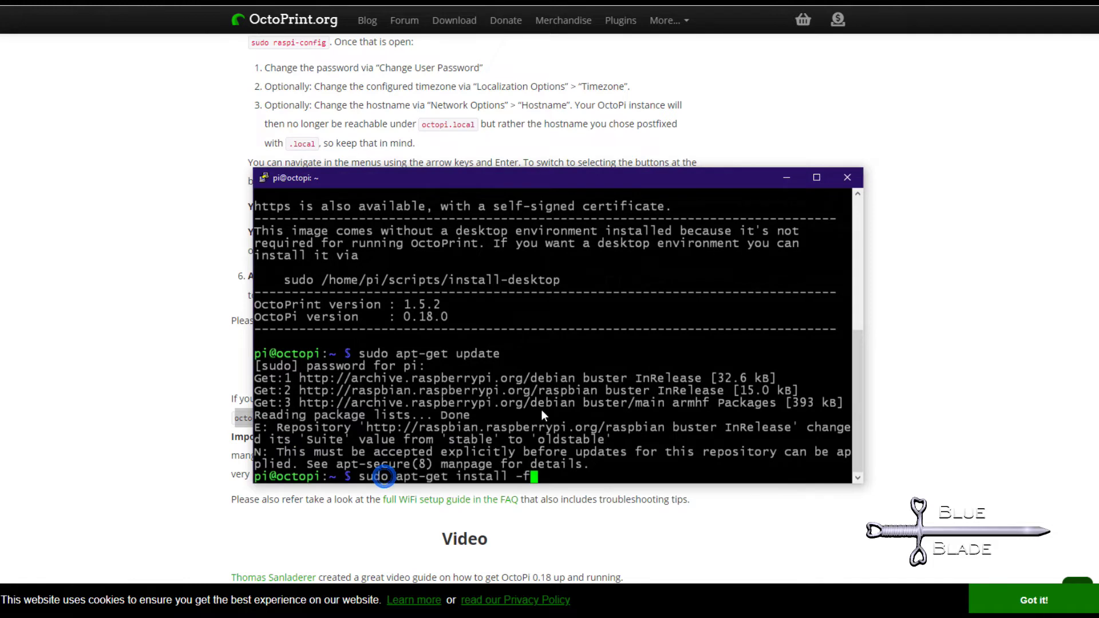
key("Return")
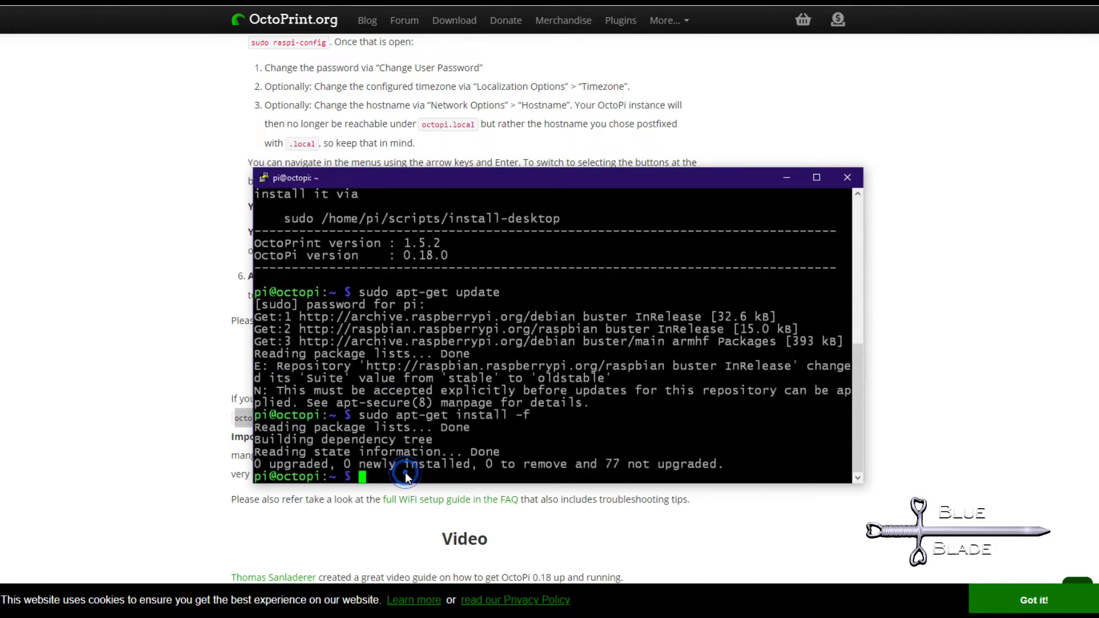
right_click(407, 476)
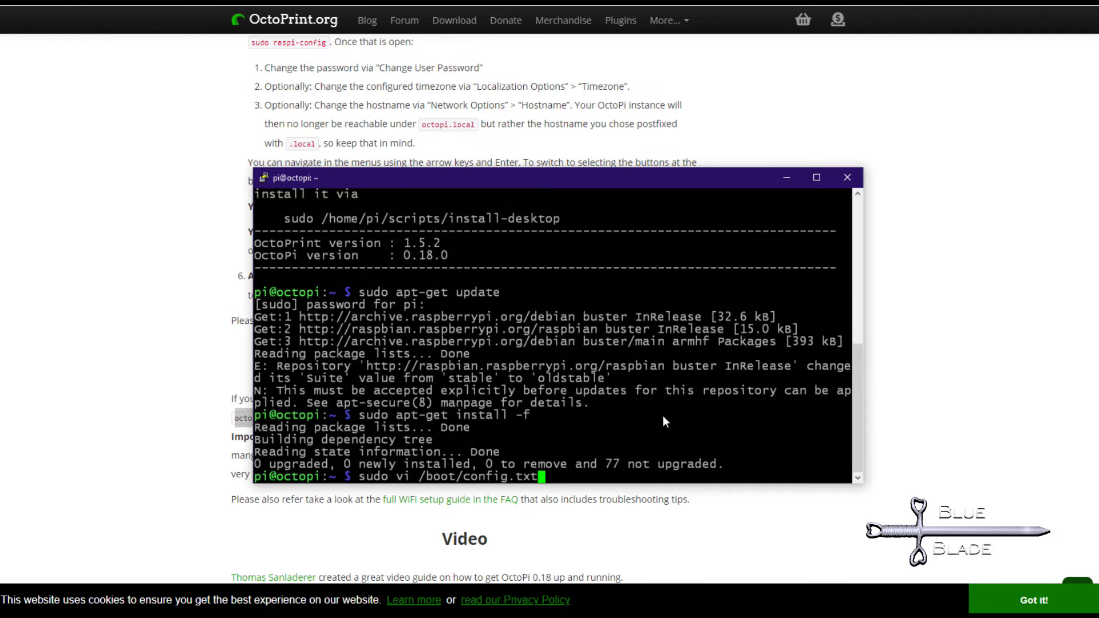
key("Return")
key("Down")
key("Down")
key("Down")
key("Down")
key("Down")
key("Down")
key("Down")
key("Down")
key("Down")
key("Down")
key("Down")
key("Down")
key("Down")
key("Down")
key("Down")
key("Down")
key("Down")
key("Down")
key("Down")
key("Down")
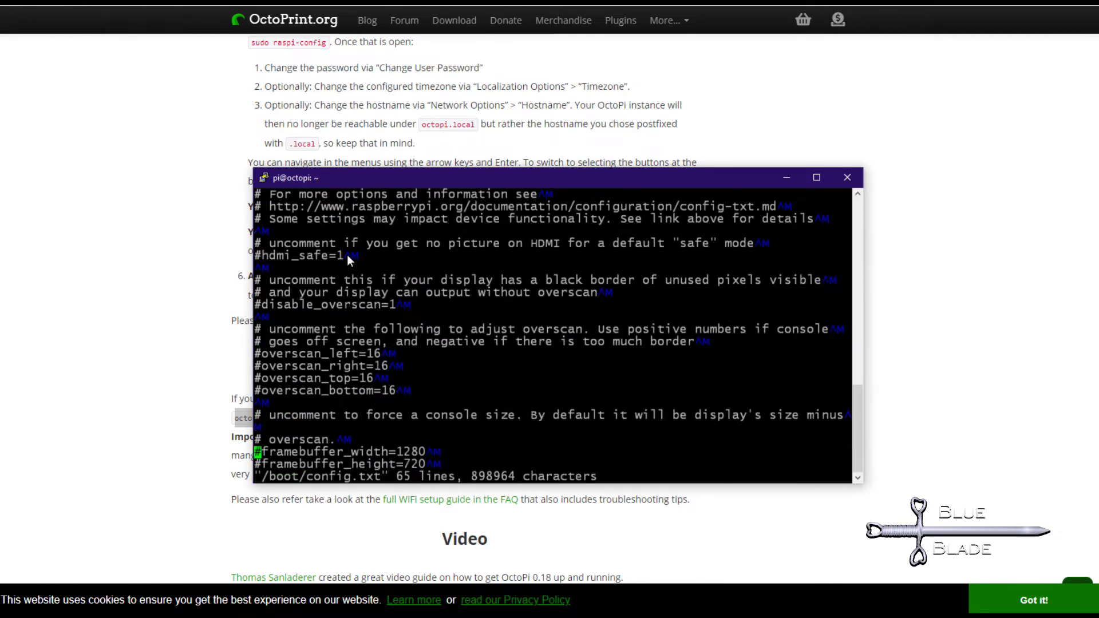
key("Down")
key("Down")
key("Down")
key("Down")
key("Down")
key("Down")
key("Down")
key("Down")
key("Down")
key("Down")
key("Down")
key("Down")
key("Down")
key("Down")
key("Down")
key("Down")
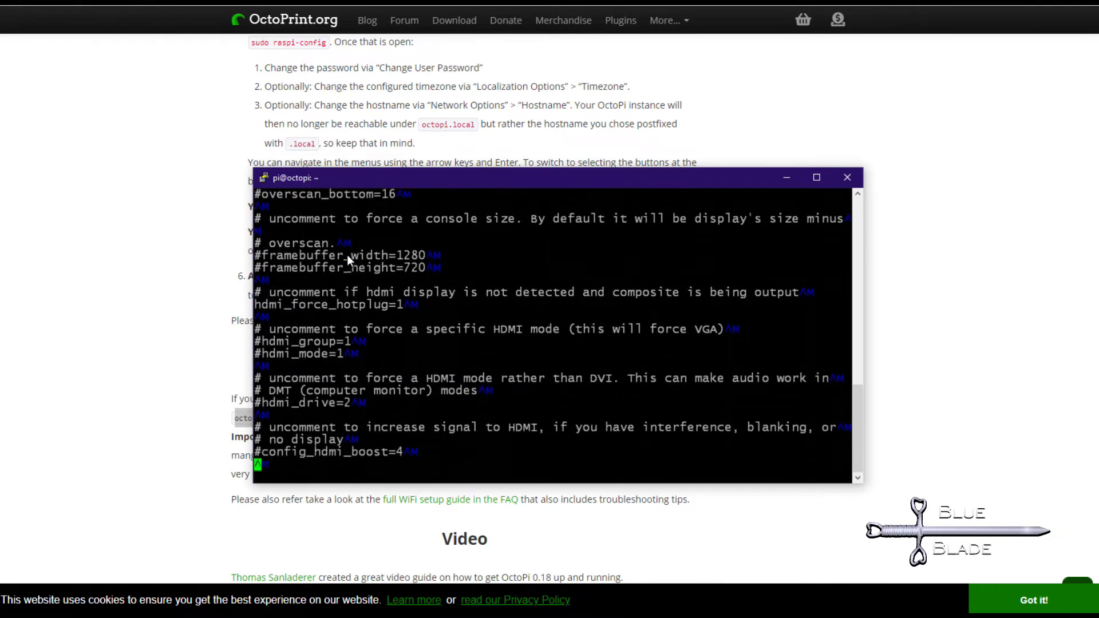
key("Down")
key("Down")
key("Down")
key("Down")
key("Down")
key("Down")
key("Down")
key("Down")
key("Down")
key("Down")
key("Down")
key("Down")
key("Down")
key("Down")
key("Down")
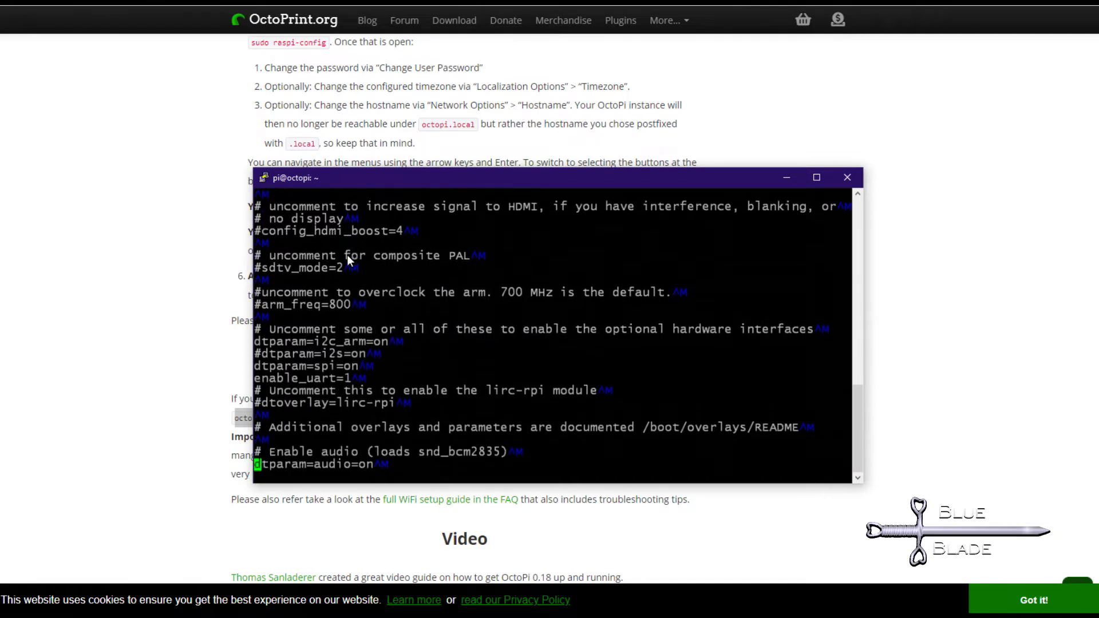
key("Down")
key("Down")
key("Down")
key("Down")
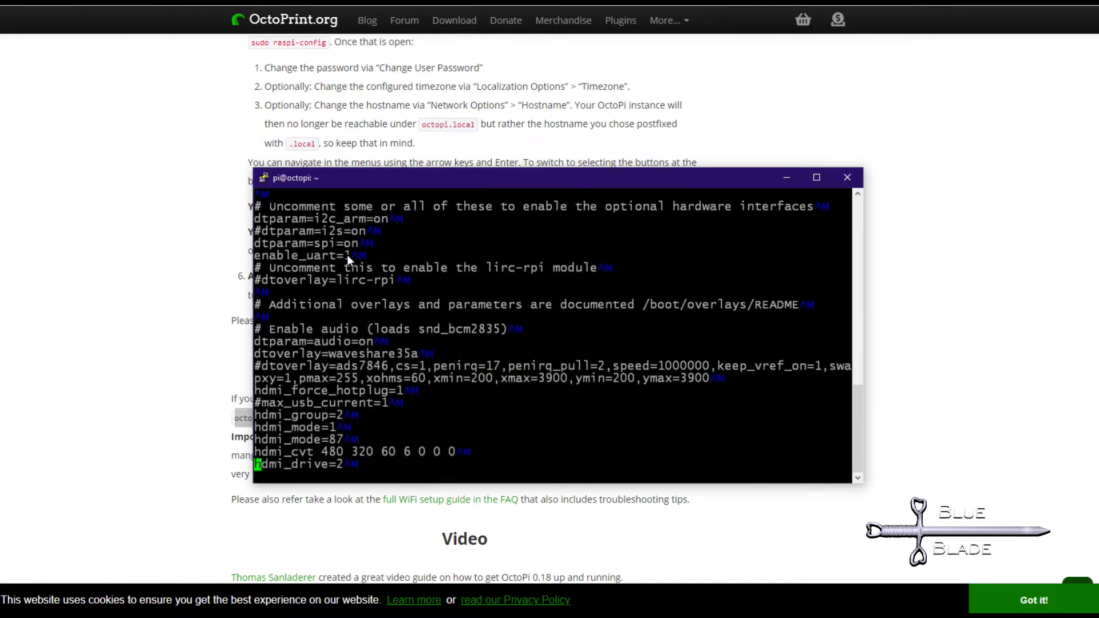
key("Up")
key("Right")
key("Right")
key("Right")
key("Right")
key("Right")
key("Right")
key("Right")
key("Right")
type("=")
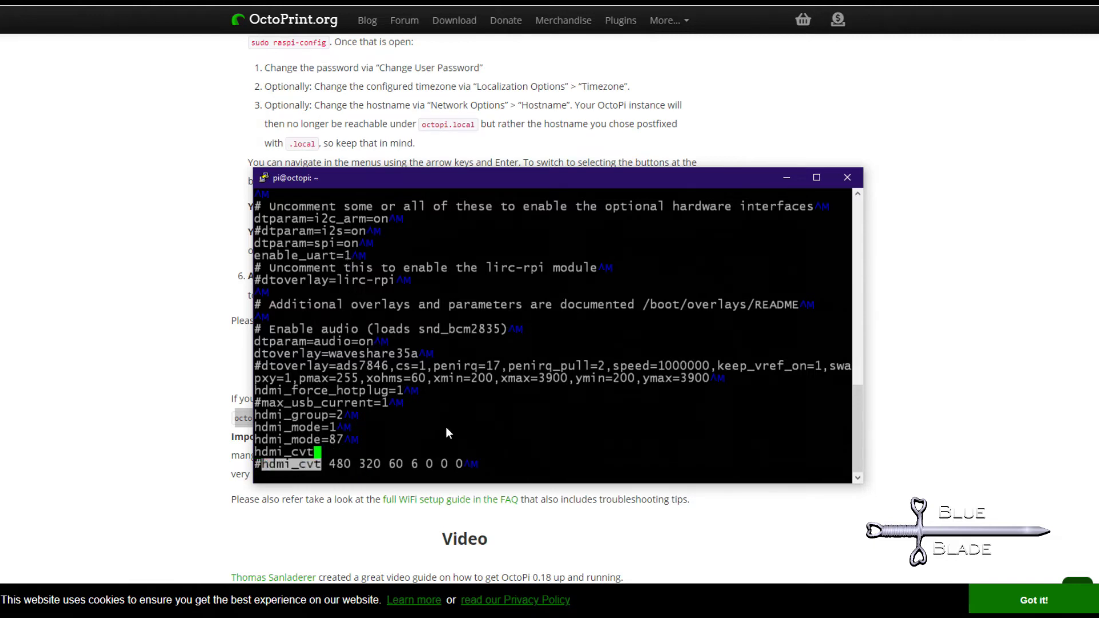
type("800 533 60 6 0 0 0")
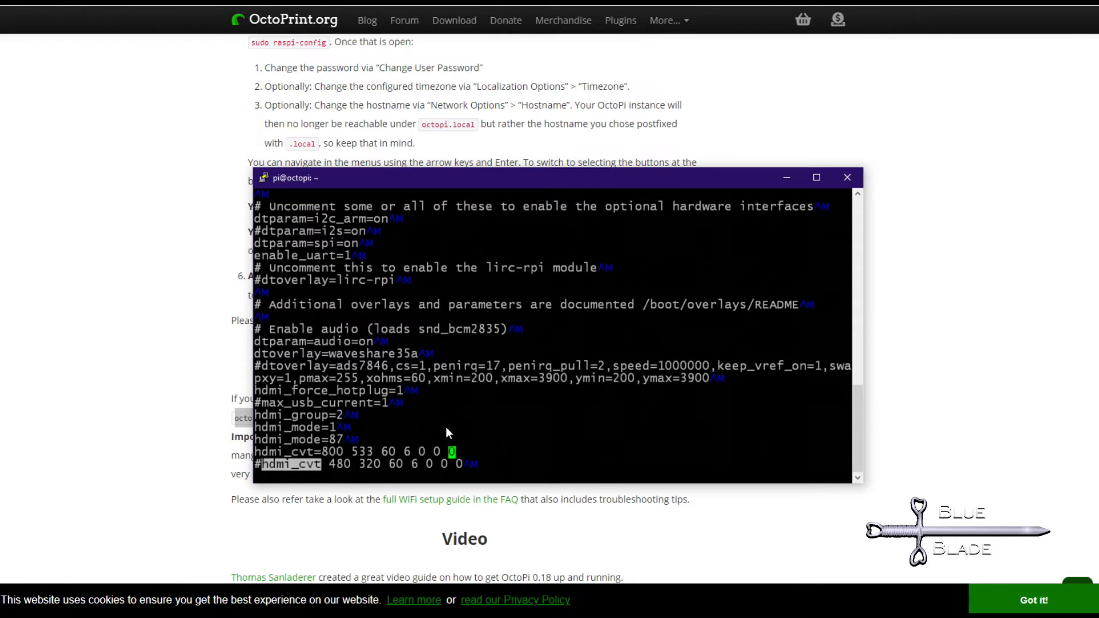
type(":wq")
key("Return")
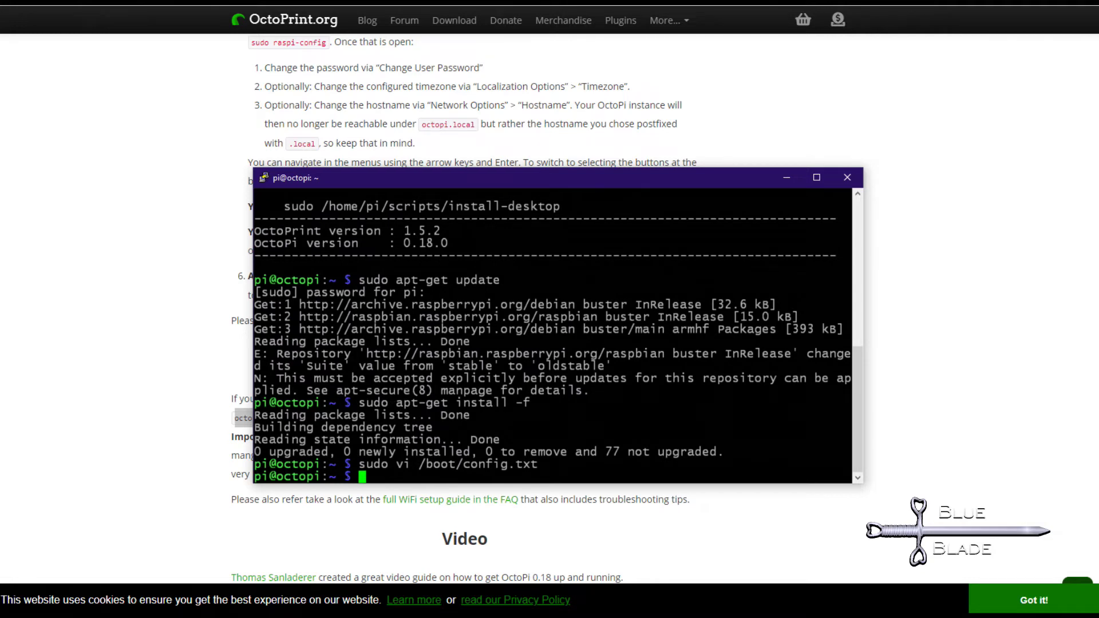
Install the libgtk-3-0 and xserver-xorg packages, answering y.
right_click(379, 476)
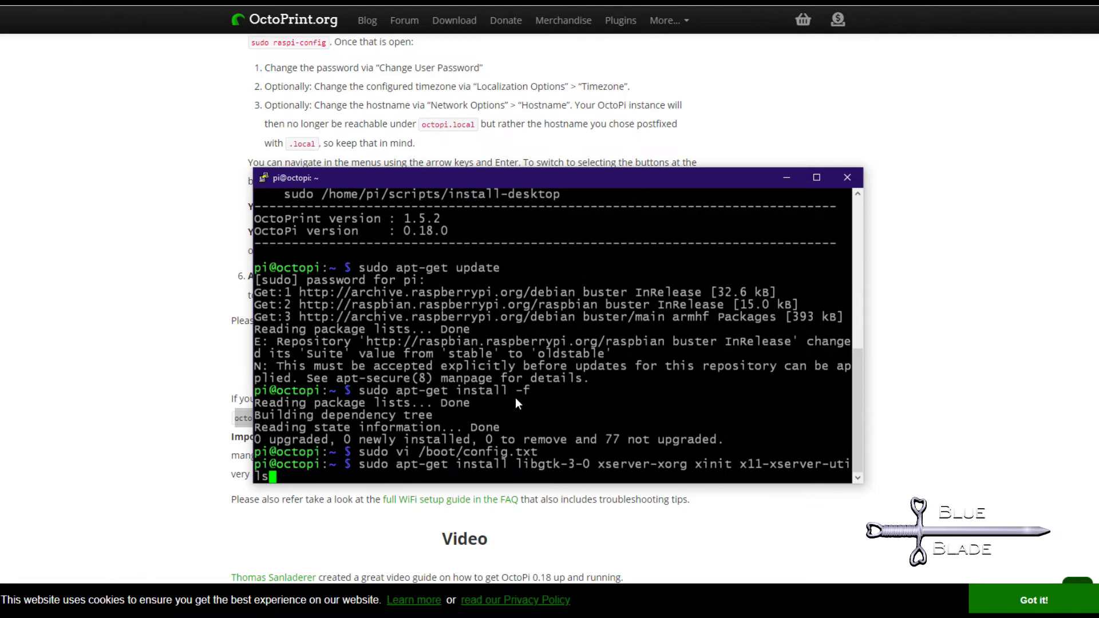
key("Return")
type("y")
key("Return")
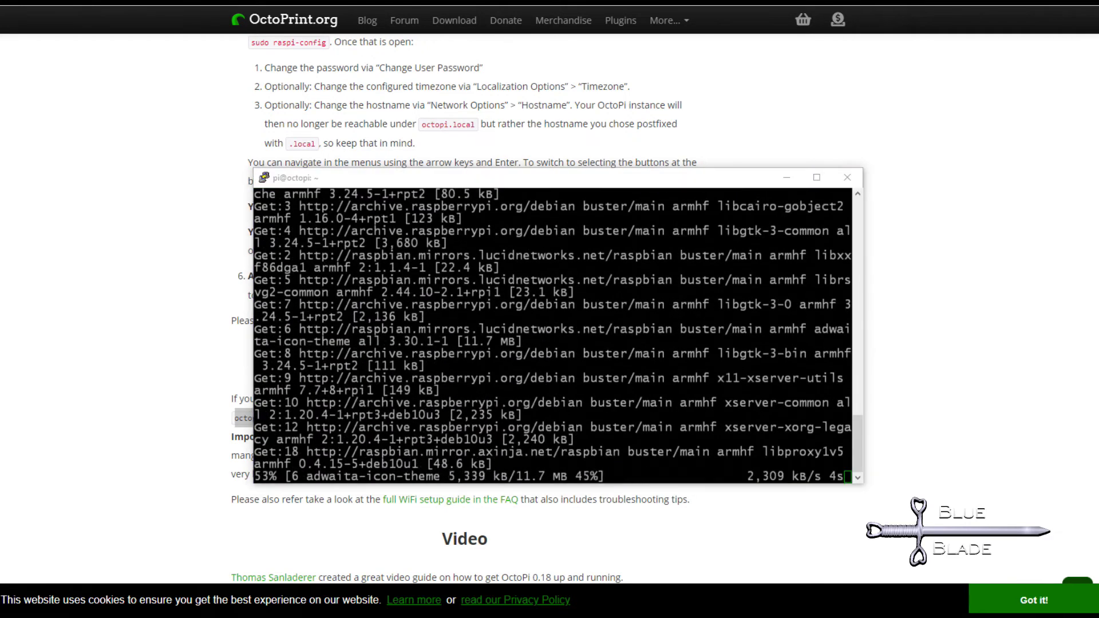
Install the git, build-essential and xorg-dev build tools, answering y.
left_click(403, 479)
right_click(401, 477)
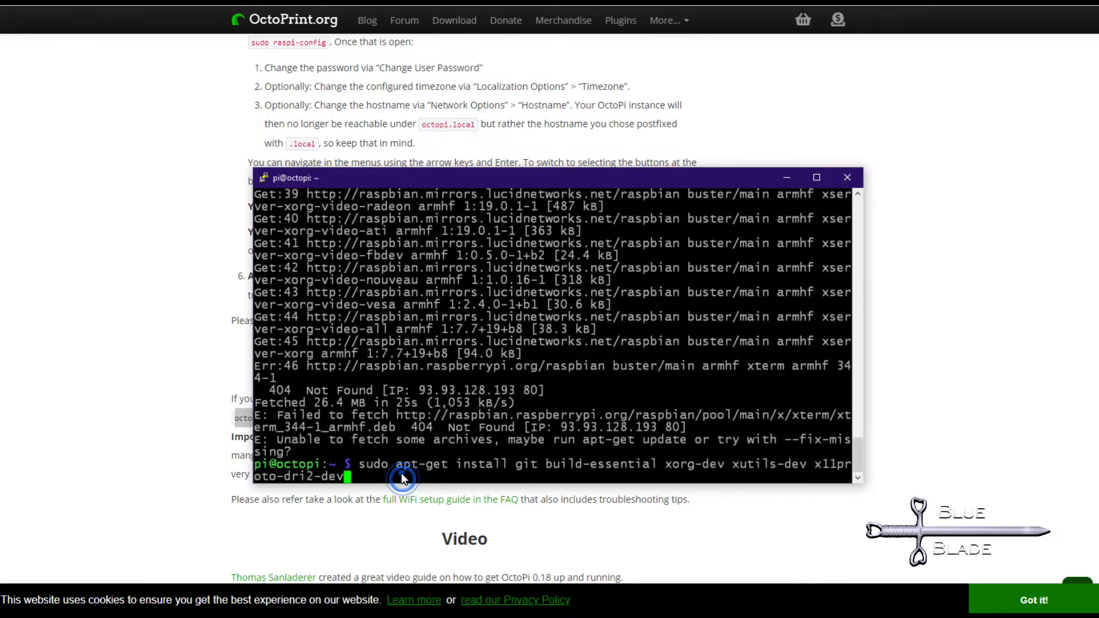
key("Return")
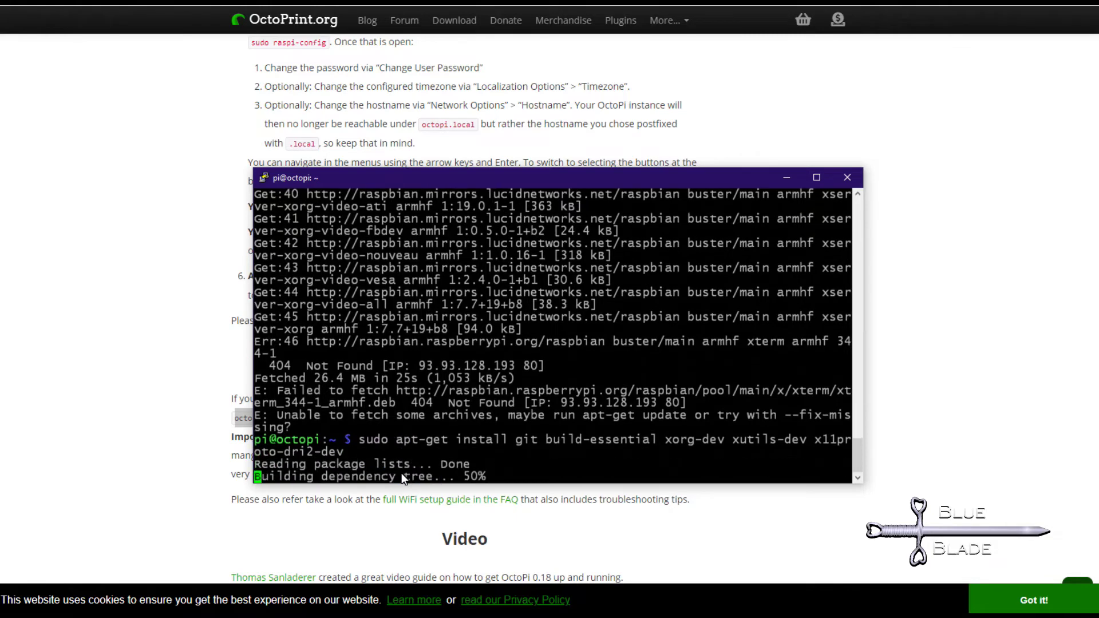
type("y")
key("Return")
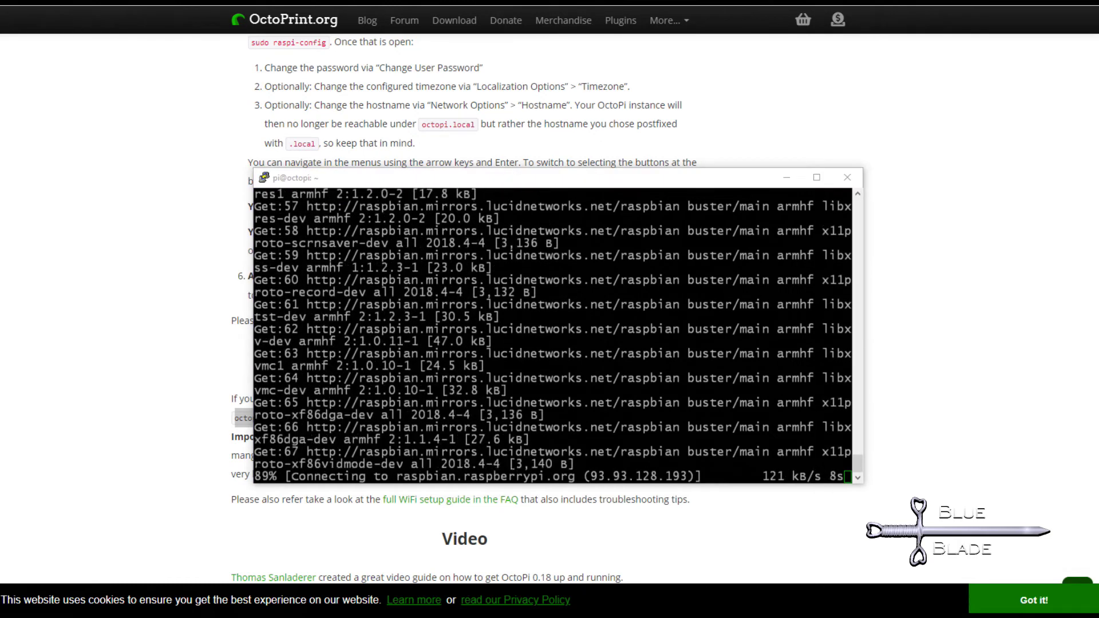
Reboot the Raspberry Pi with sudo reboot.
left_click(399, 478)
right_click(399, 478)
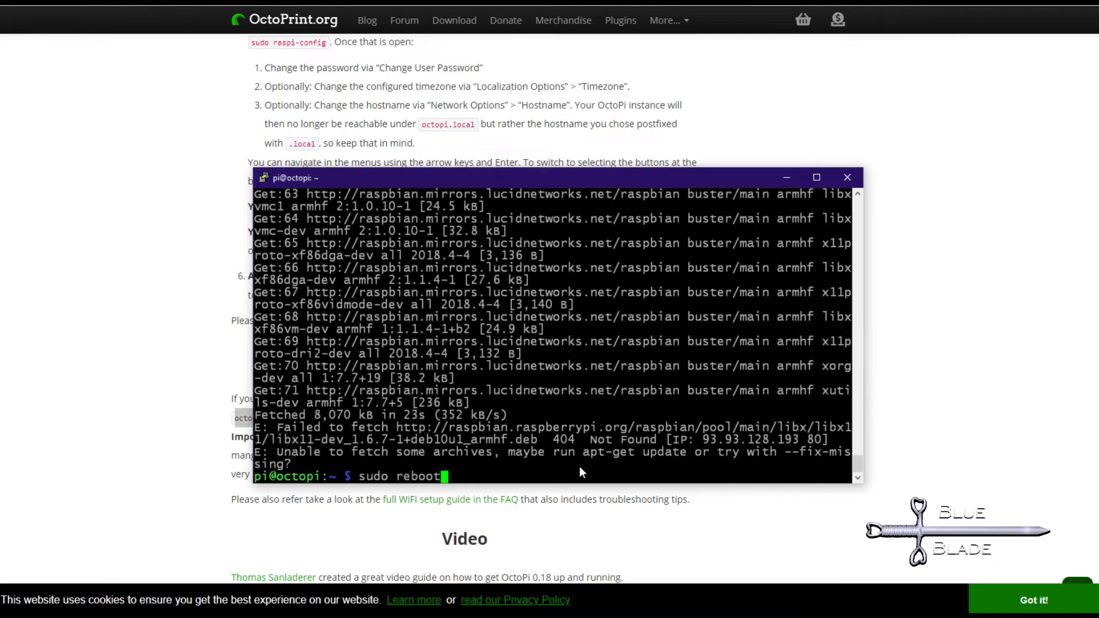
key("Return")
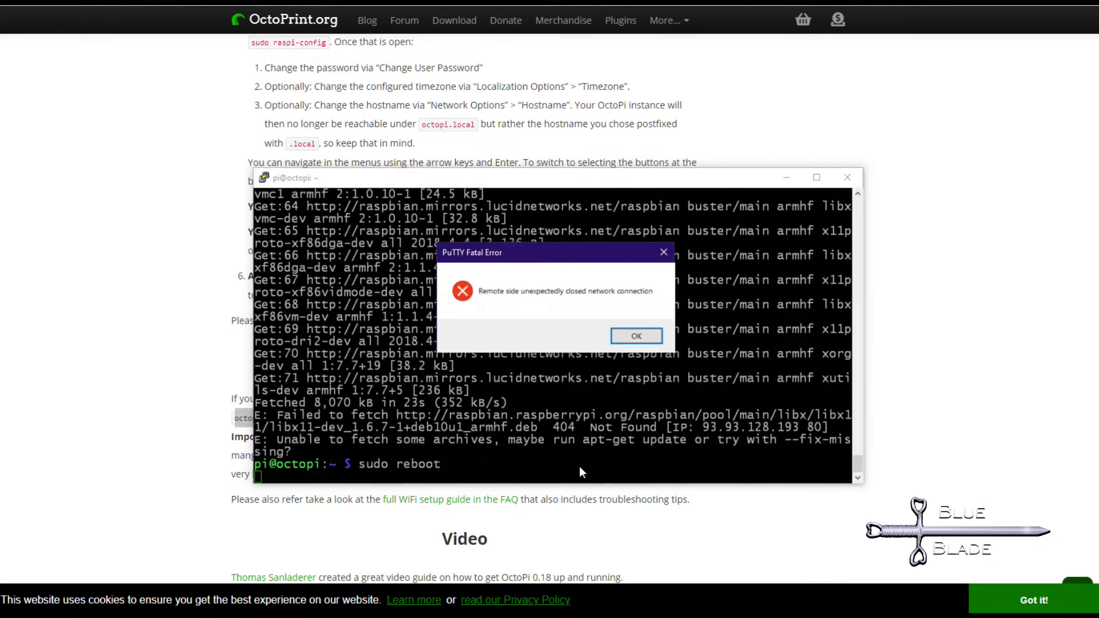
Dismiss the lost-connection error and log in to a new session as pi.
left_click(644, 337)
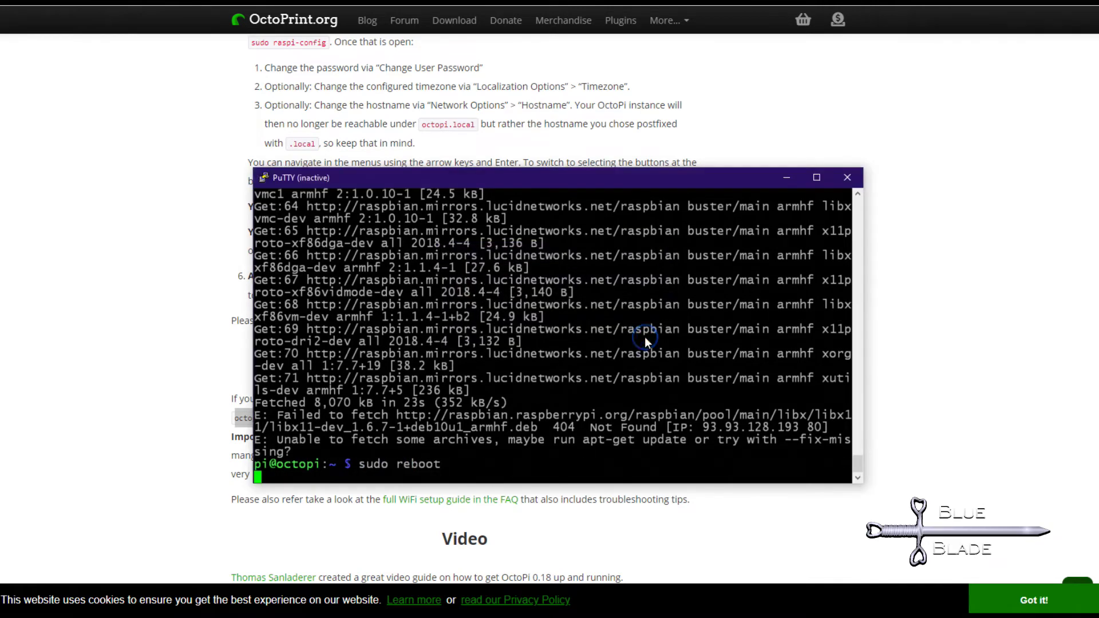
left_click(847, 177)
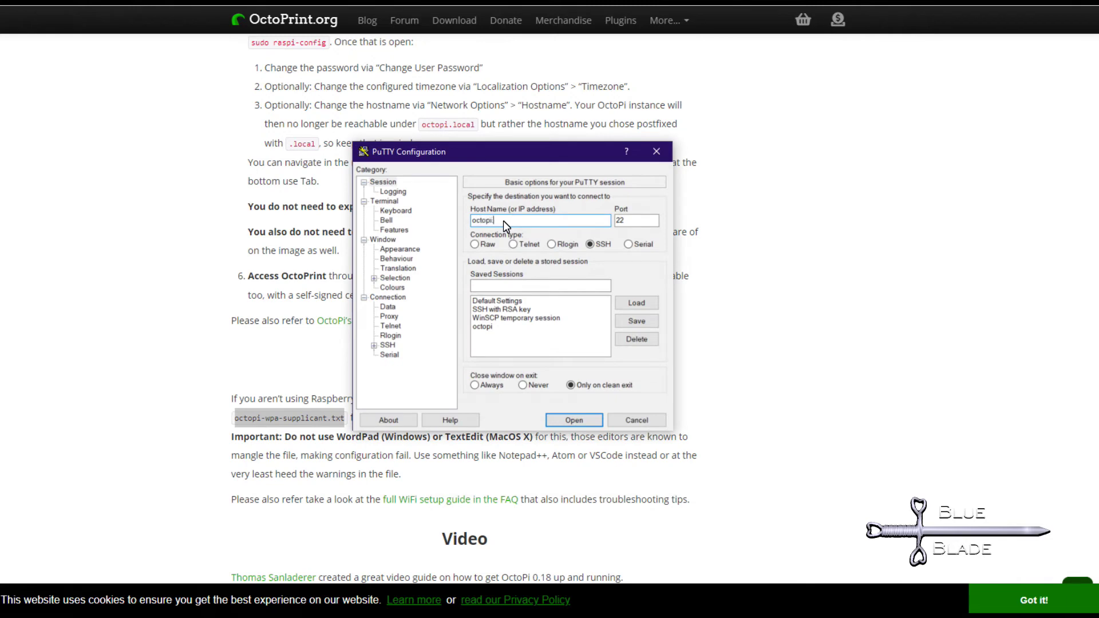
key("Return")
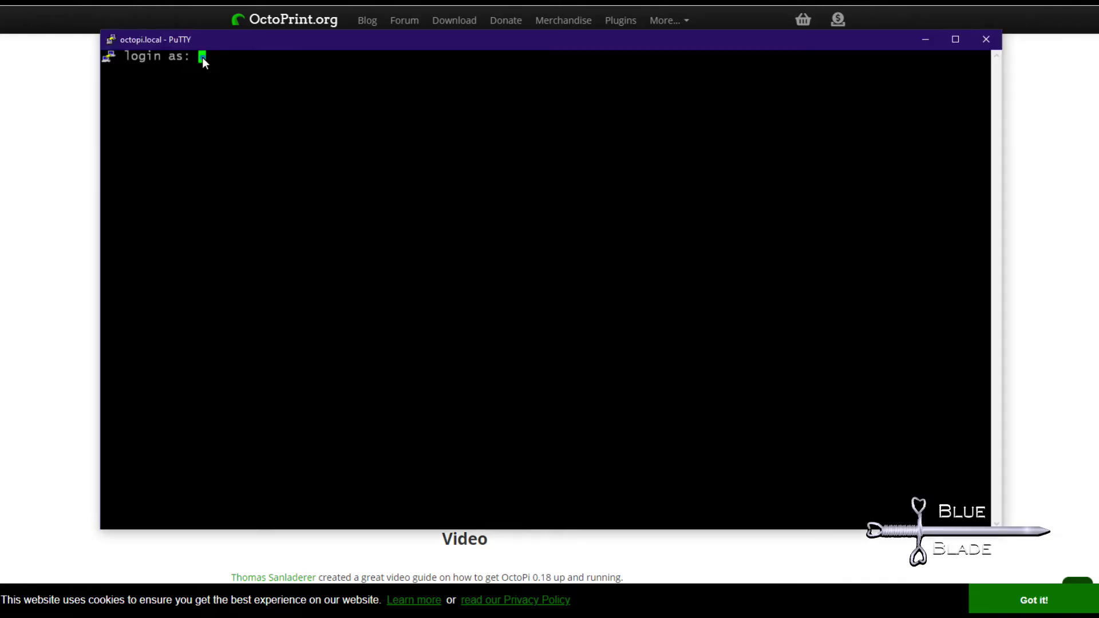
type("pi")
key("Return")
type("raspberry")
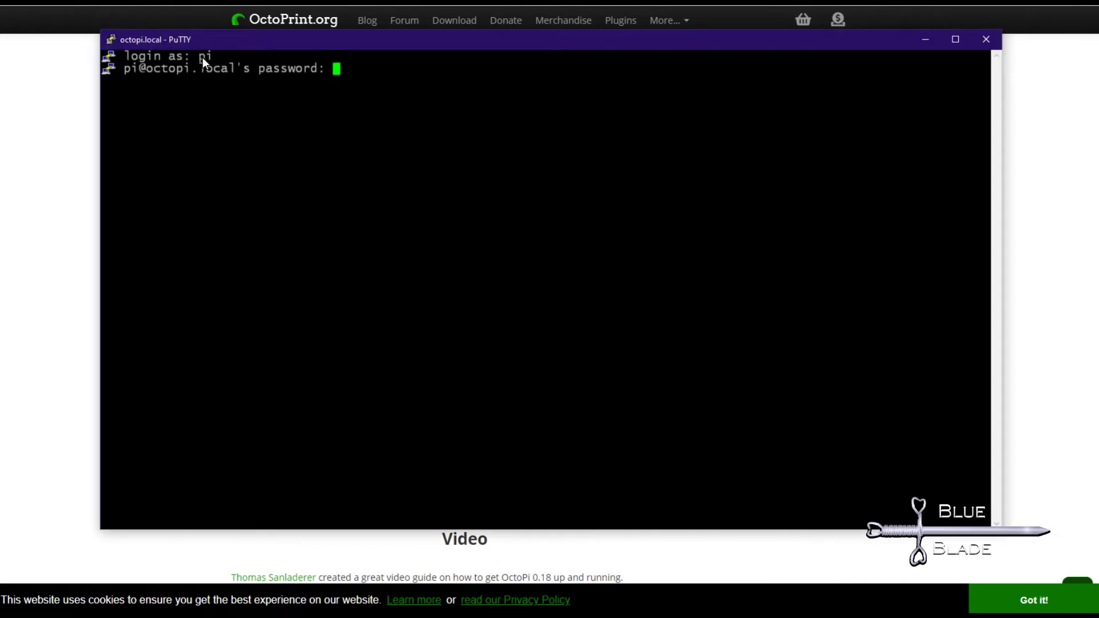
key("Return")
Install libltdl-dev, libtool, automake and libdrm-dev with sudo apt-get, answering y.
right_click(235, 473)
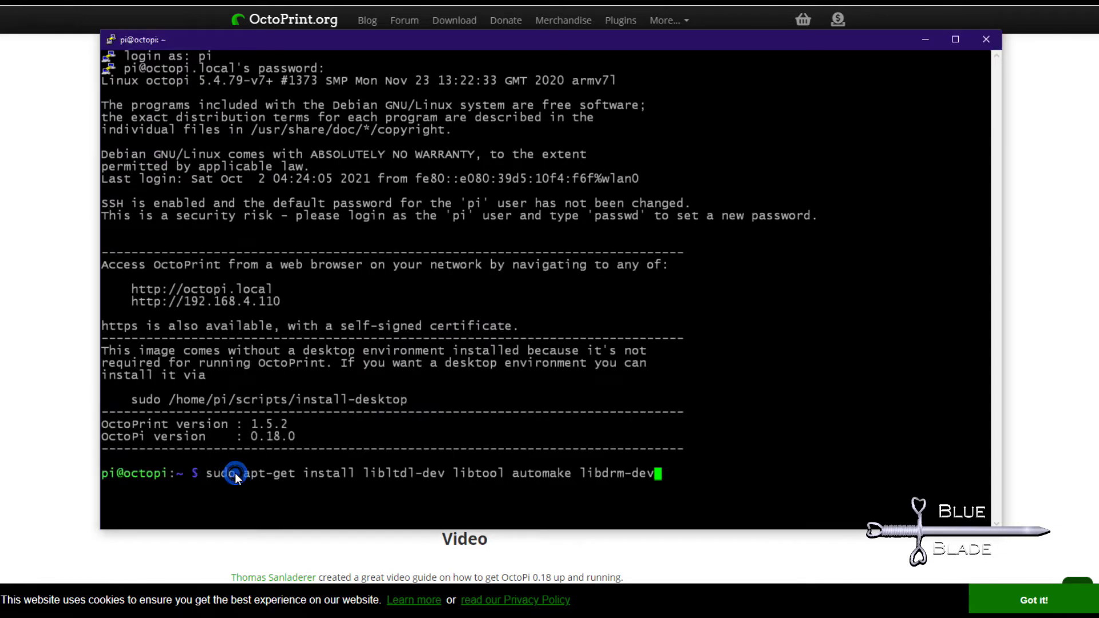
key("Return")
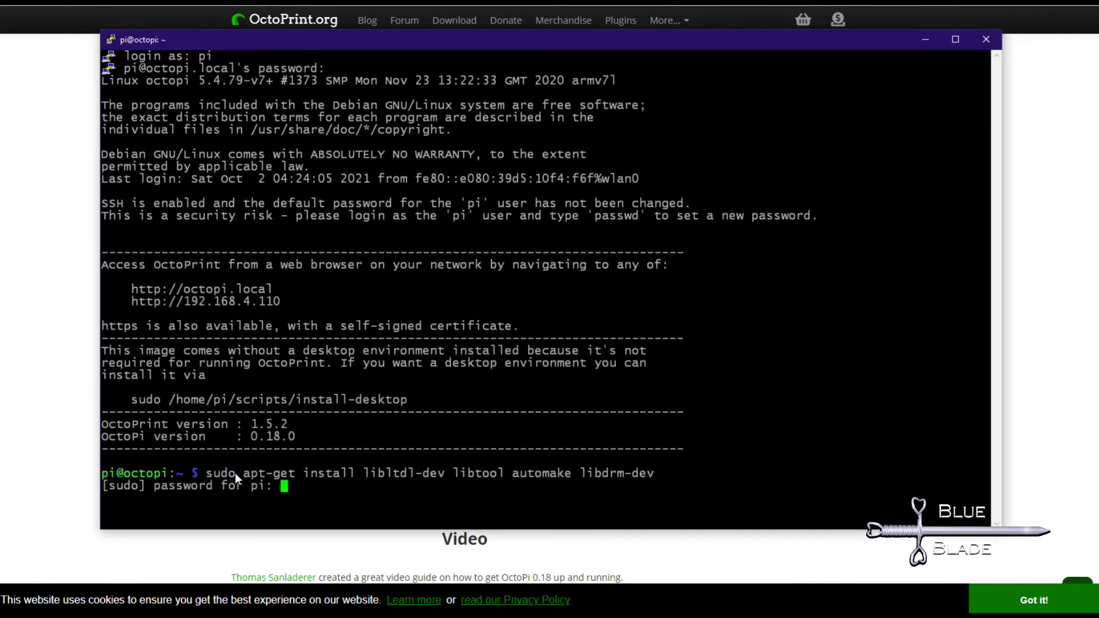
key("Return")
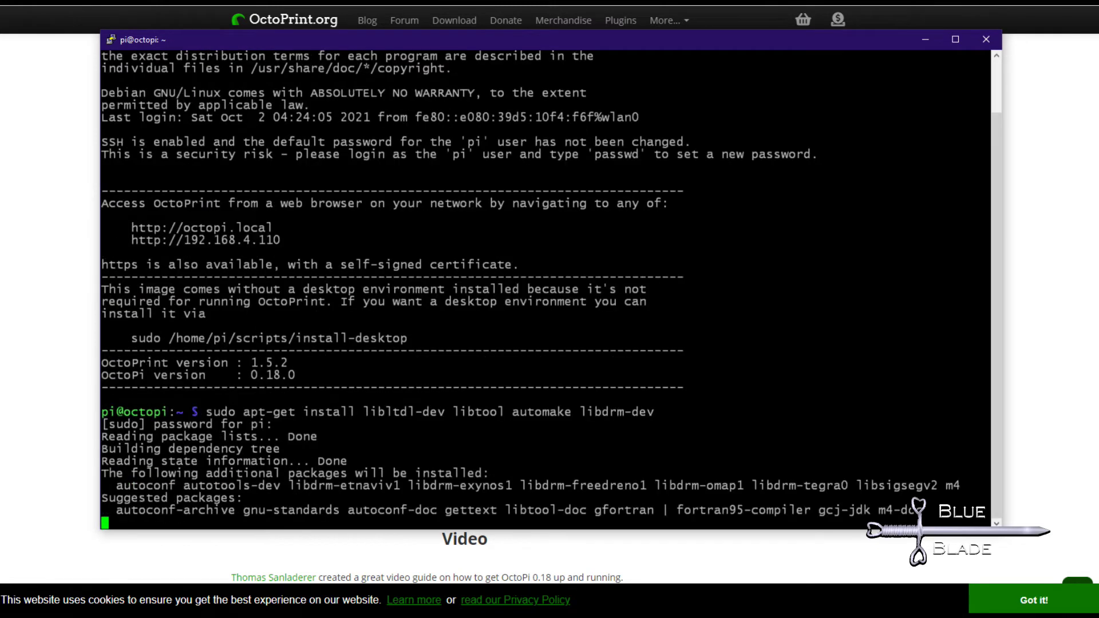
type("y")
key("Return")
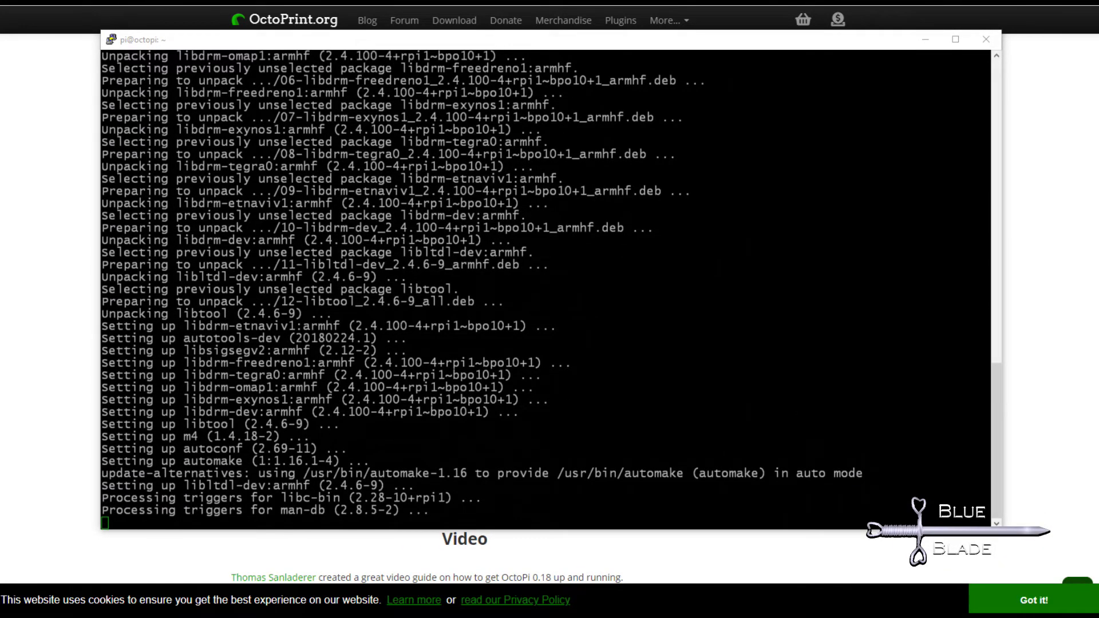
Clone the fbturbo driver repository and enter the xf86-video-fbturbo folder.
left_click(259, 522)
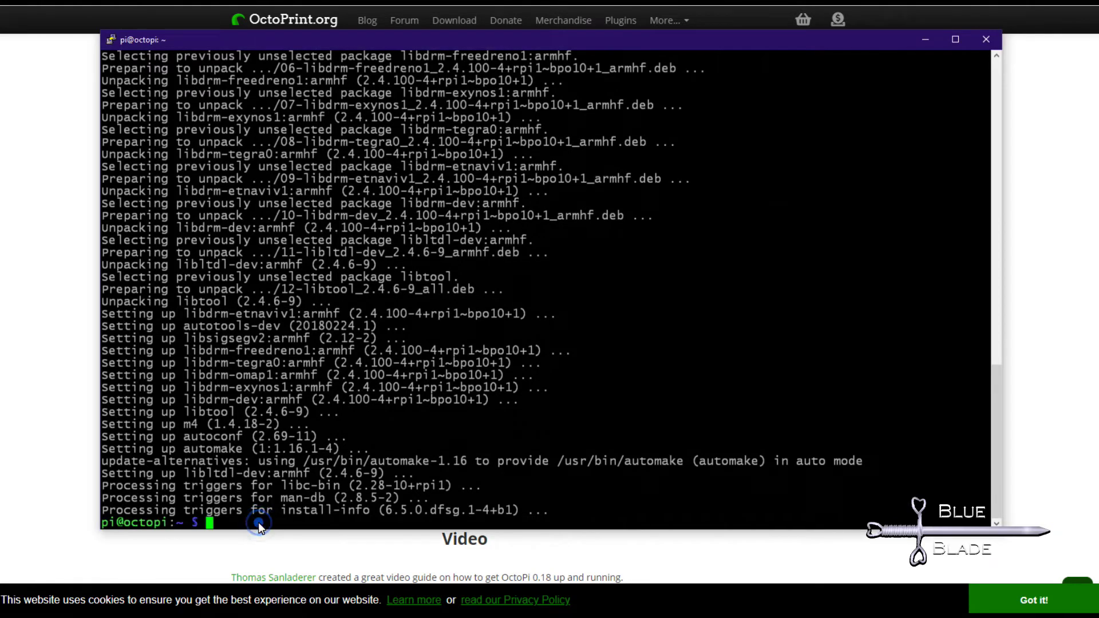
right_click(259, 522)
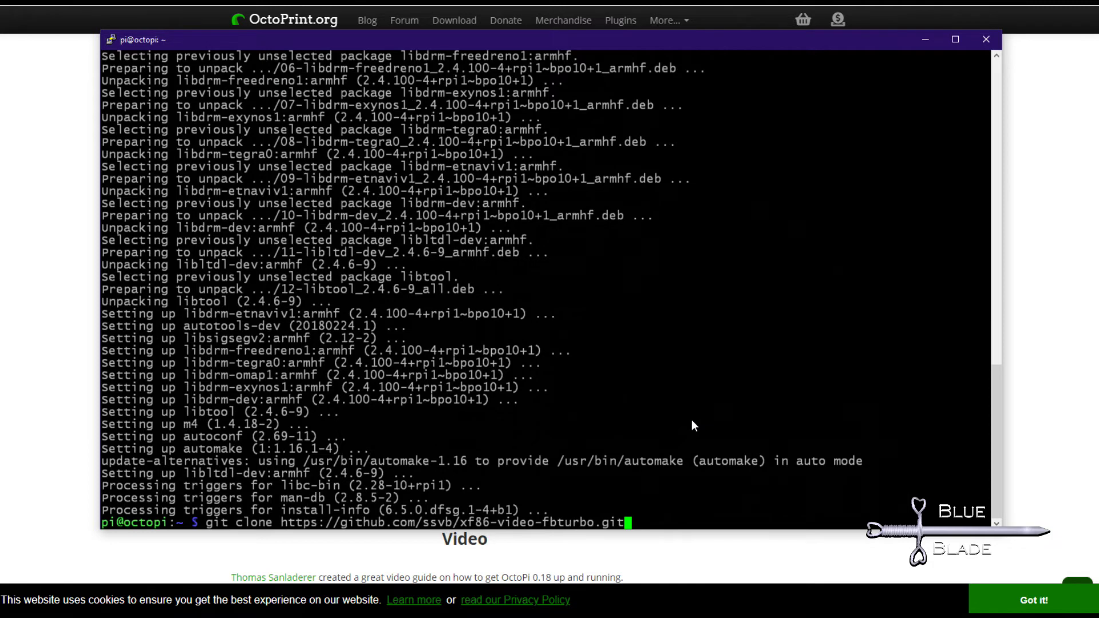
key("Return")
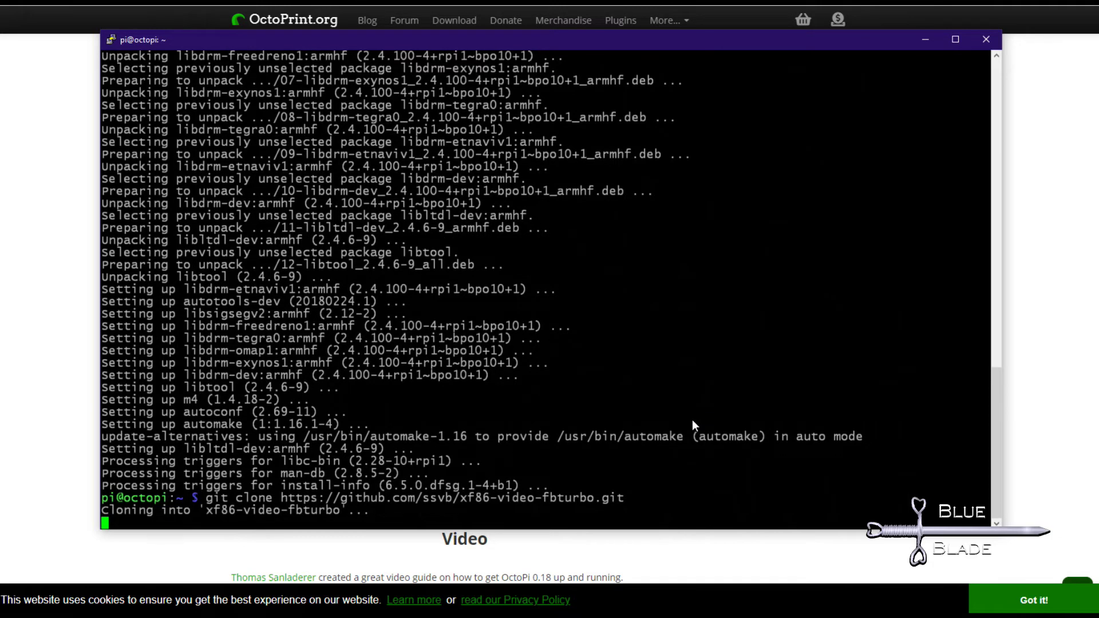
left_click(241, 523)
right_click(241, 523)
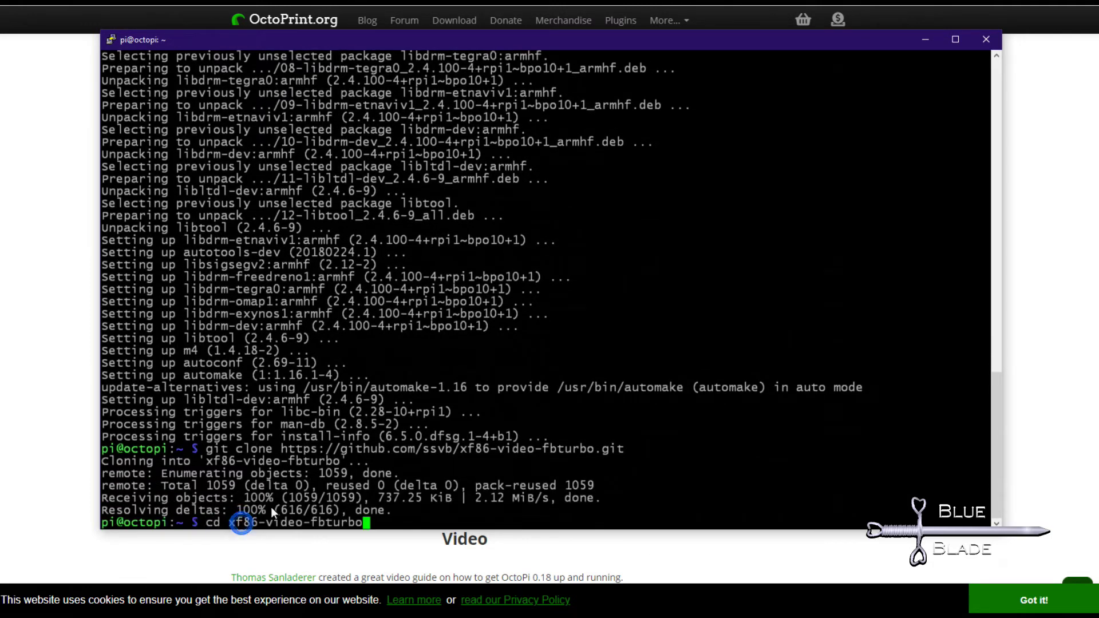
key("Return")
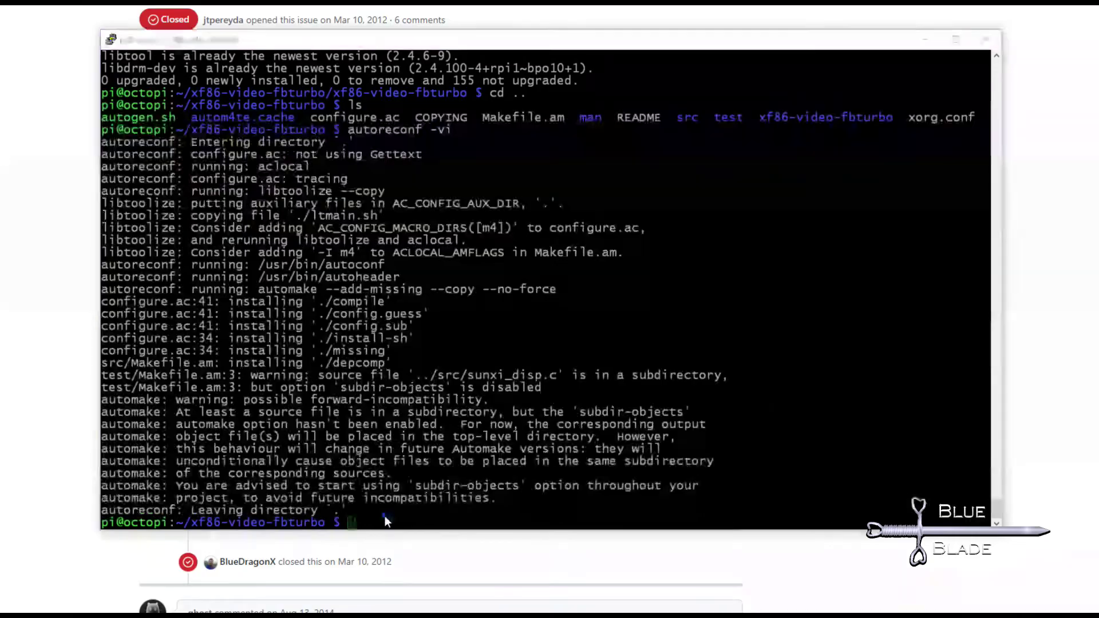
Configure the driver with --prefix=/usr, run make, then sudo make install.
right_click(384, 522)
key("Return")
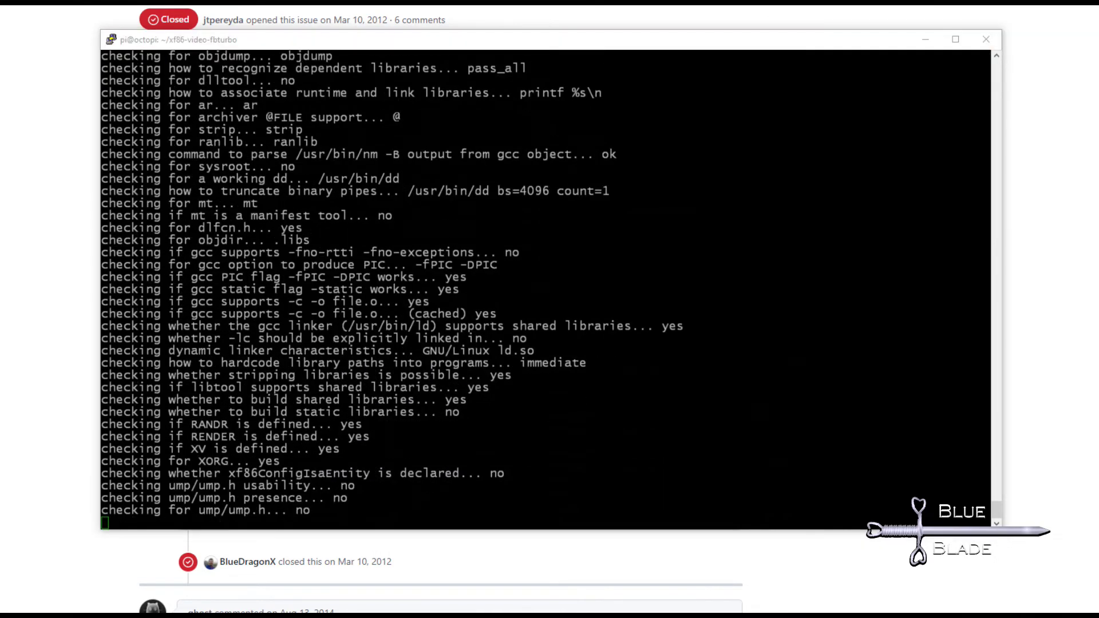
left_click(378, 524)
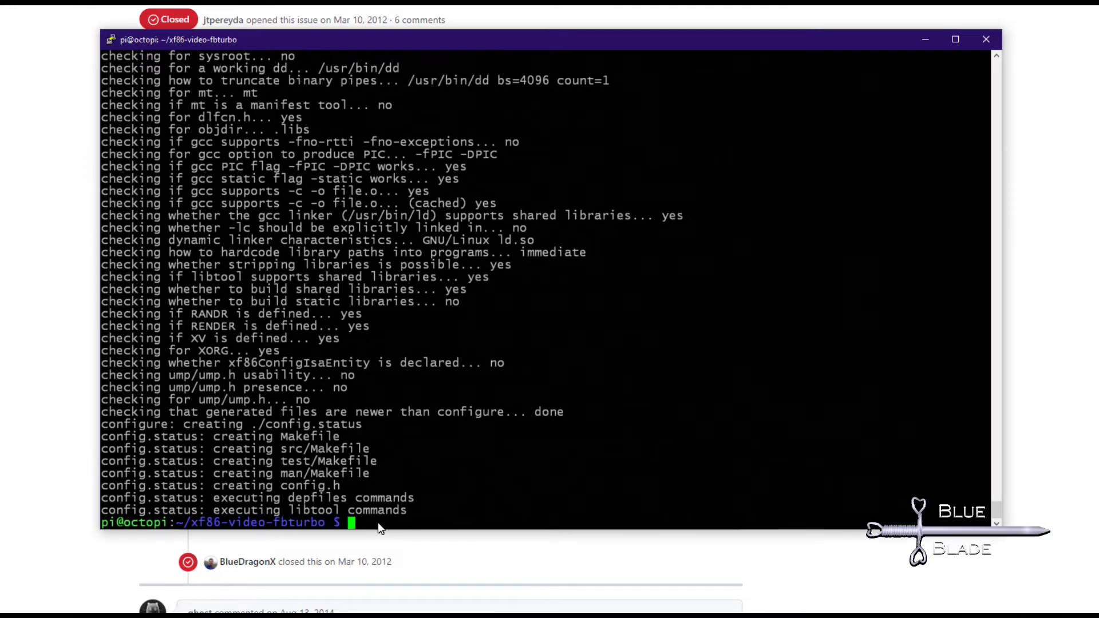
type("make")
key("Return")
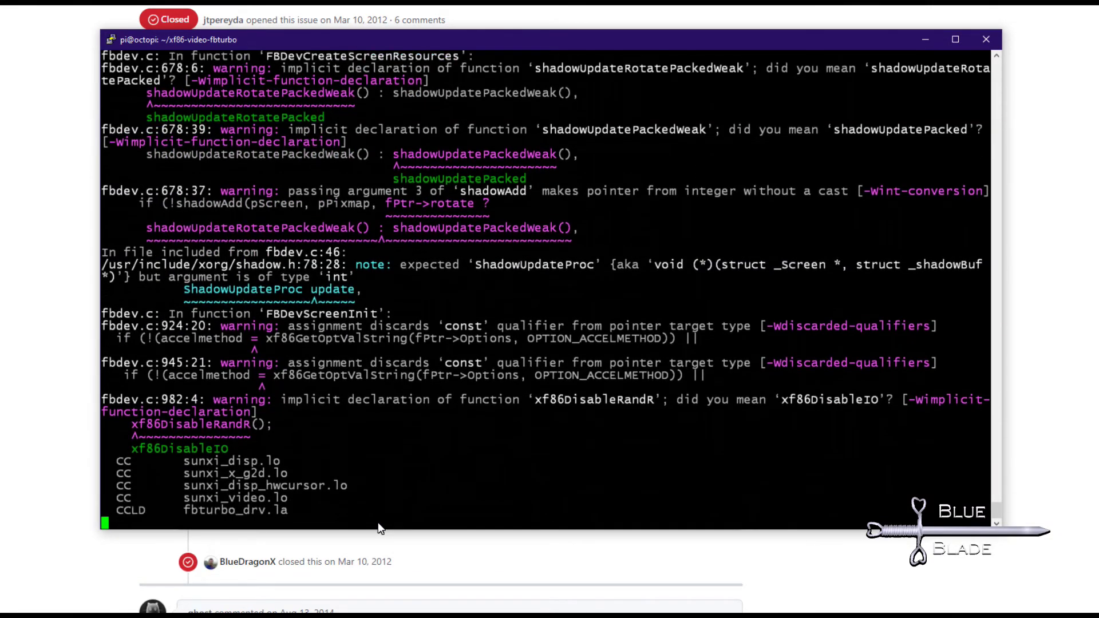
type("sudo")
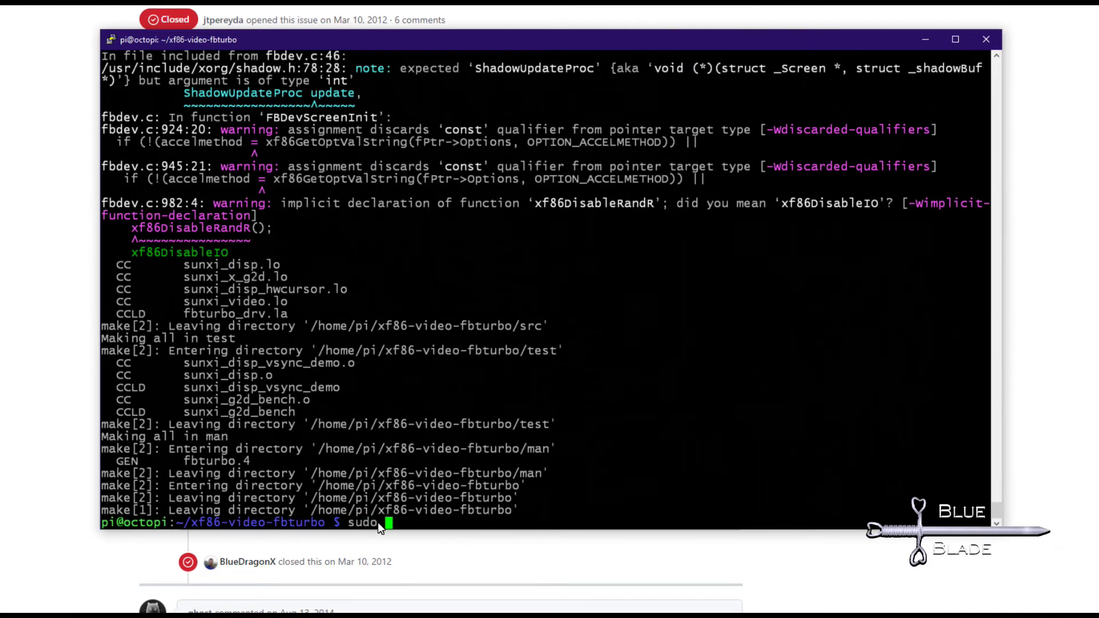
type(" make install")
key("Return")
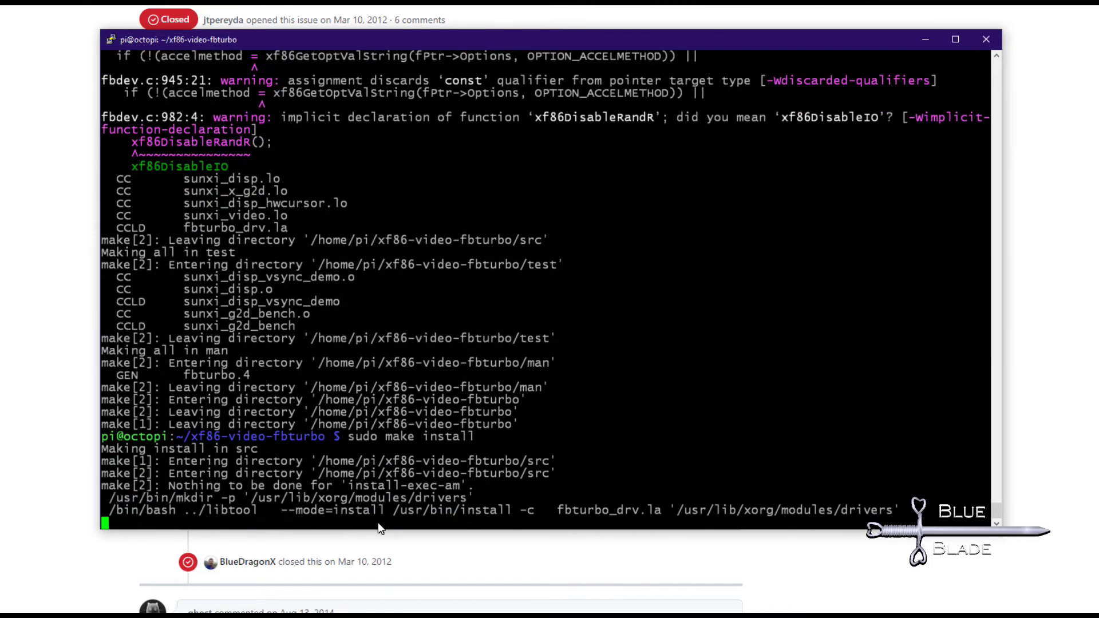
Copy xorg.conf to /etc/X11/xorg.conf and reboot the Pi.
right_click(626, 444)
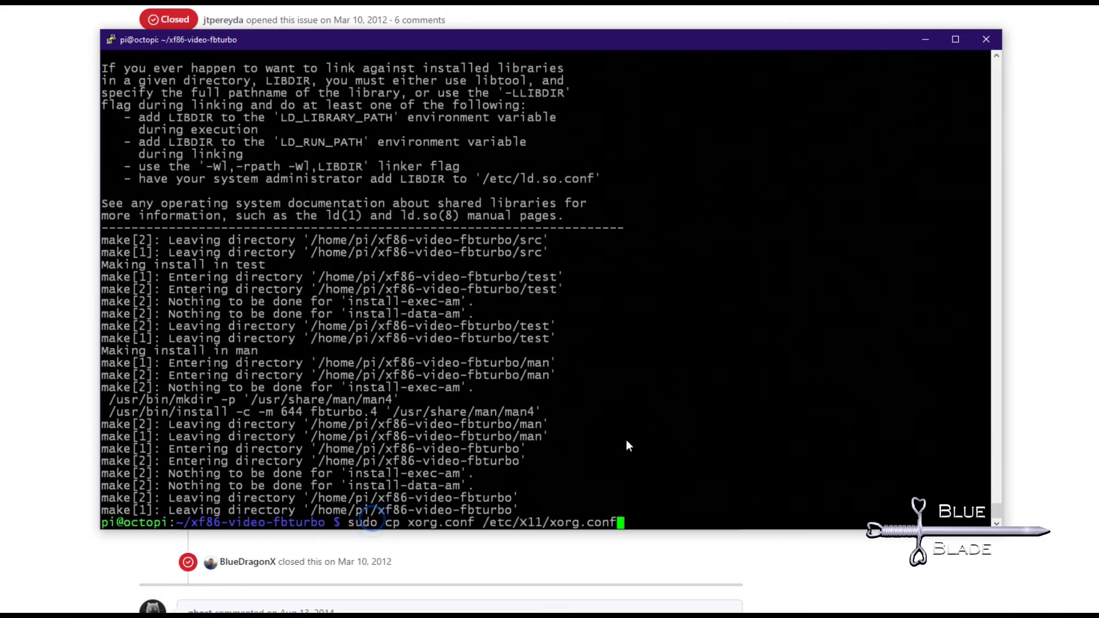
key("Return")
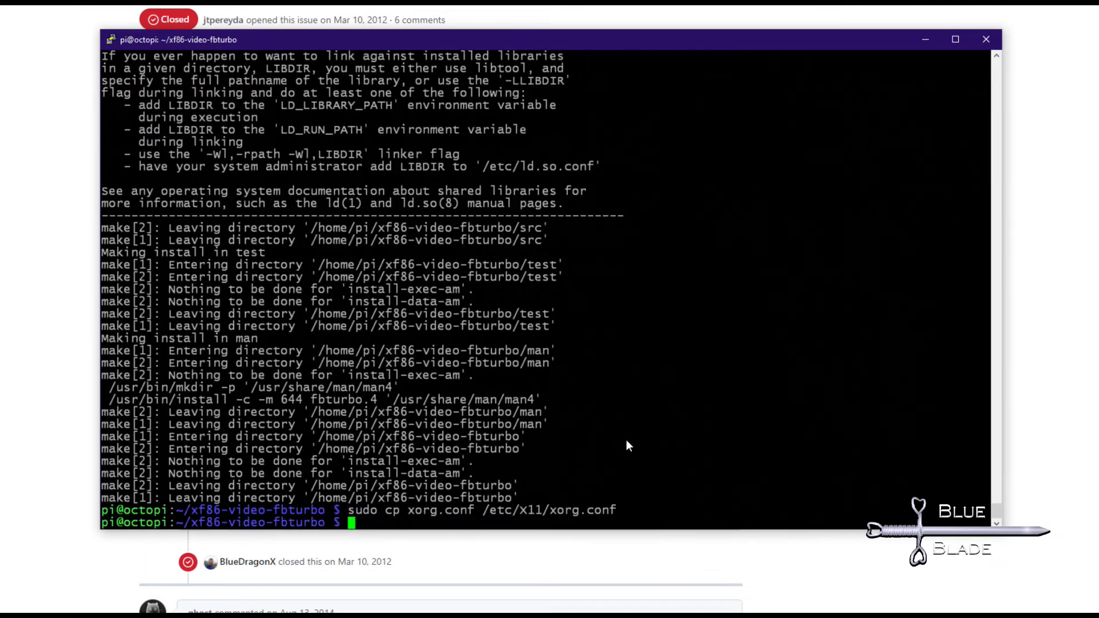
right_click(397, 519)
key("Return")
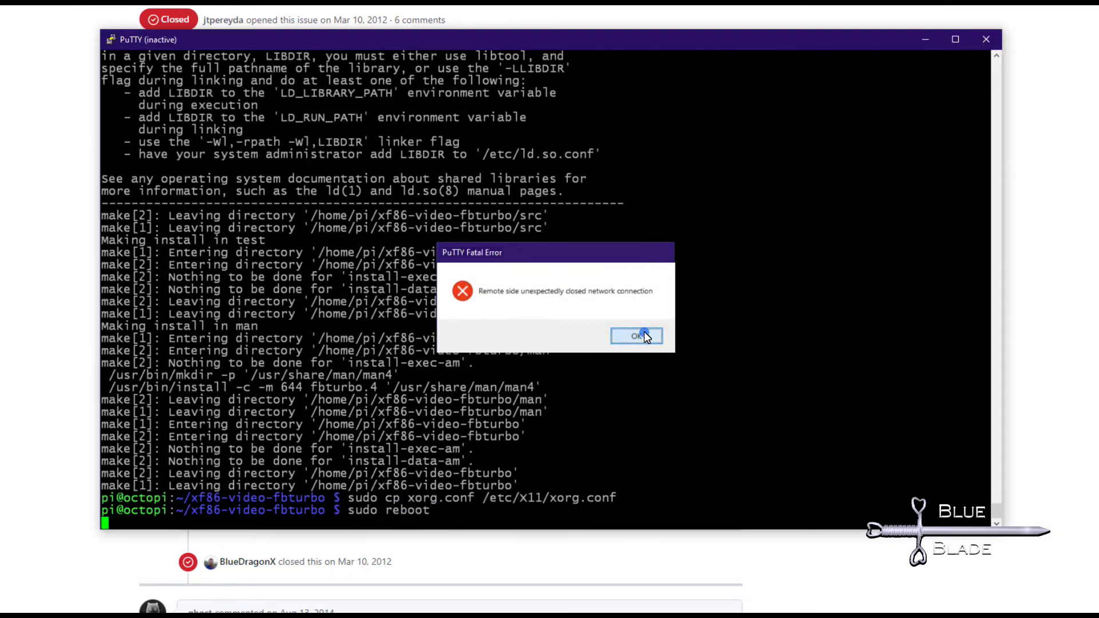
left_click(639, 336)
right_click(204, 39)
Restart the session, log in as pi, and wget octoscreen_2.7.4_armhf.deb.
left_click(273, 171)
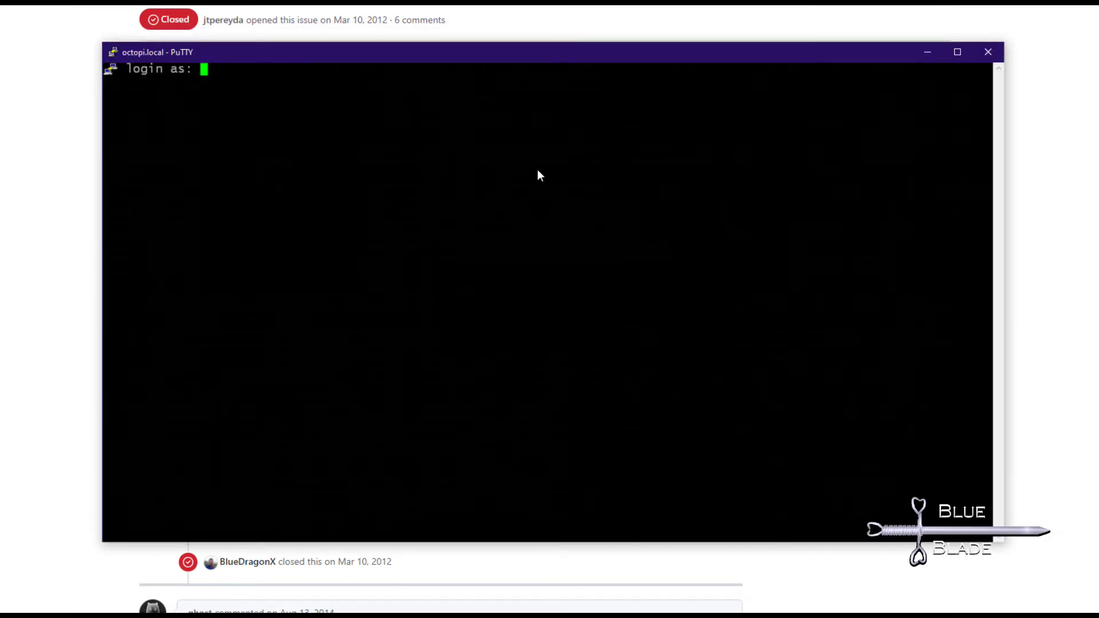
type("pi")
key("Return")
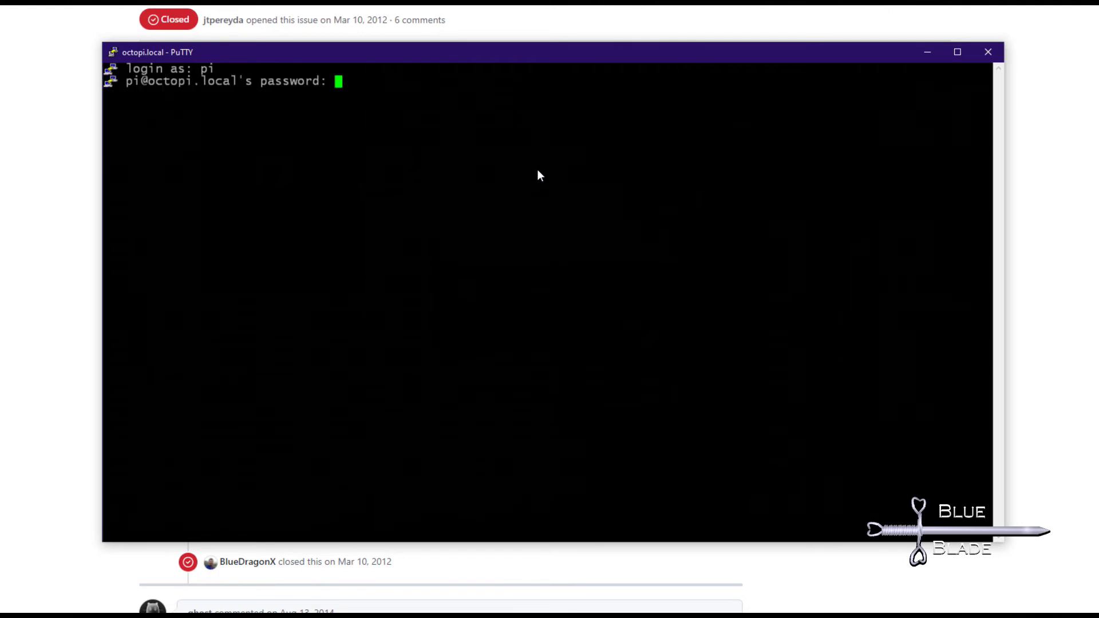
key("Return")
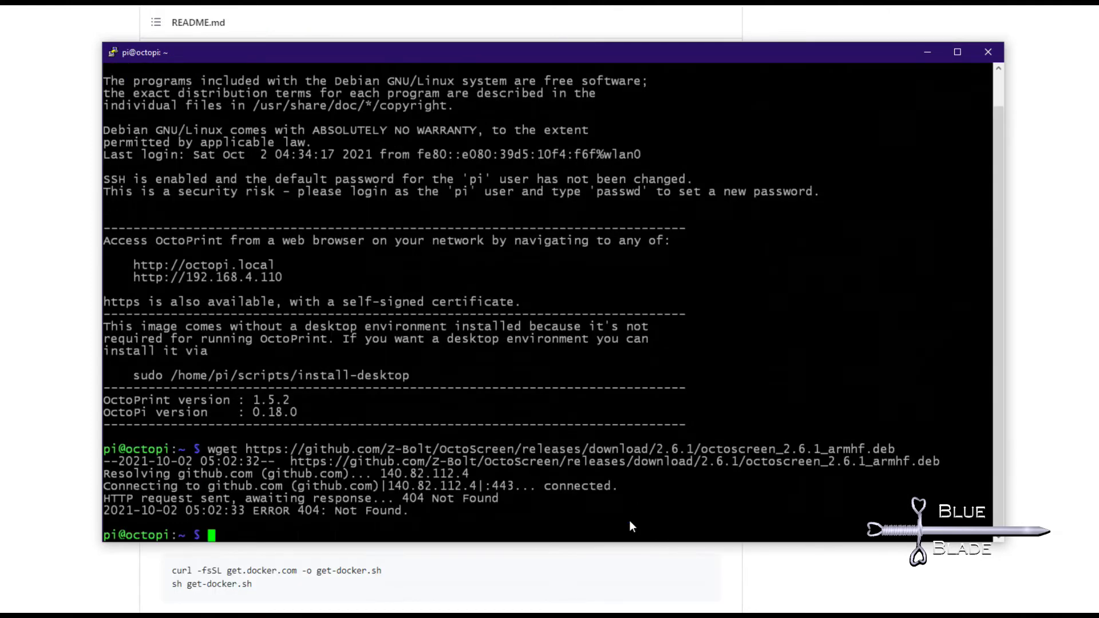
right_click(629, 521)
key("Return")
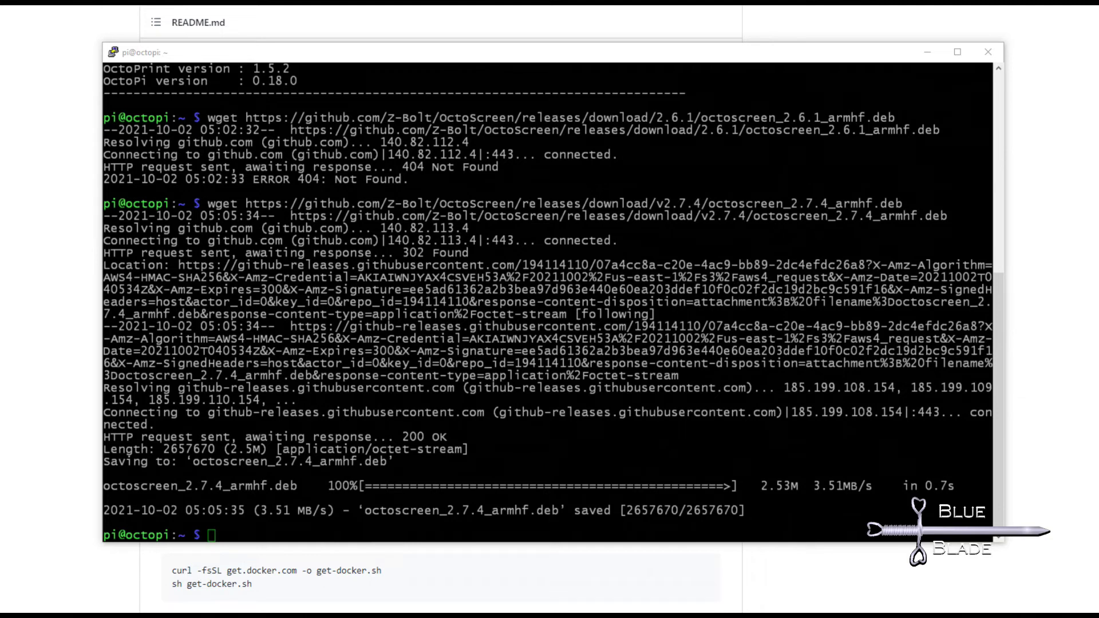
left_click(275, 529)
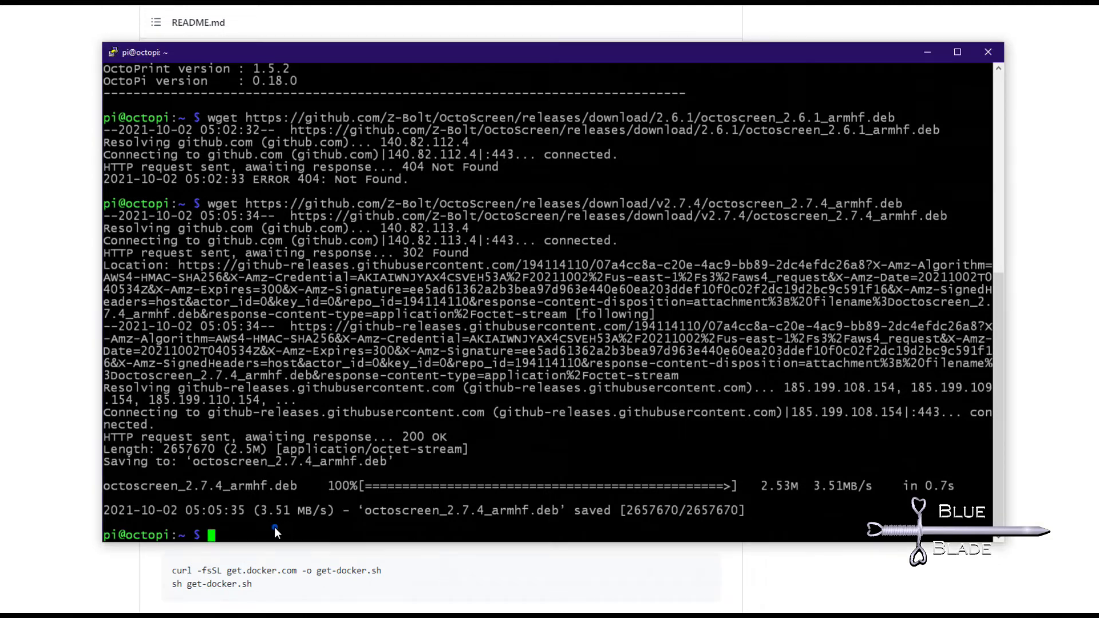
Install octoscreen_2.7.4_armhf.deb with 'sudo dpkg -i', entering the sudo password when prompted.
right_click(274, 526)
key("Return")
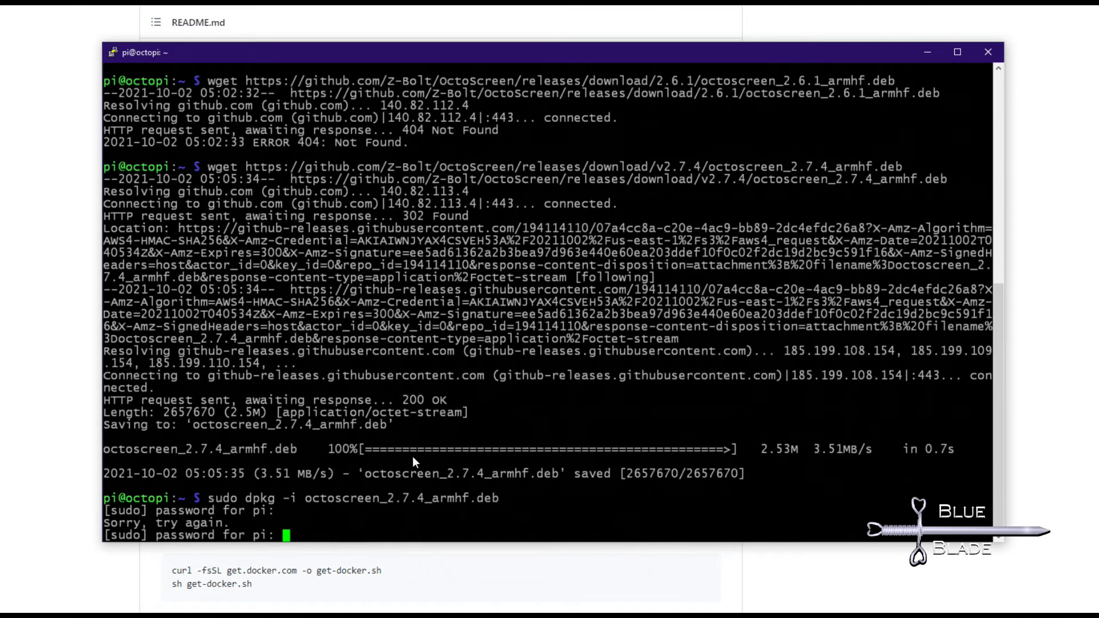
key("Return")
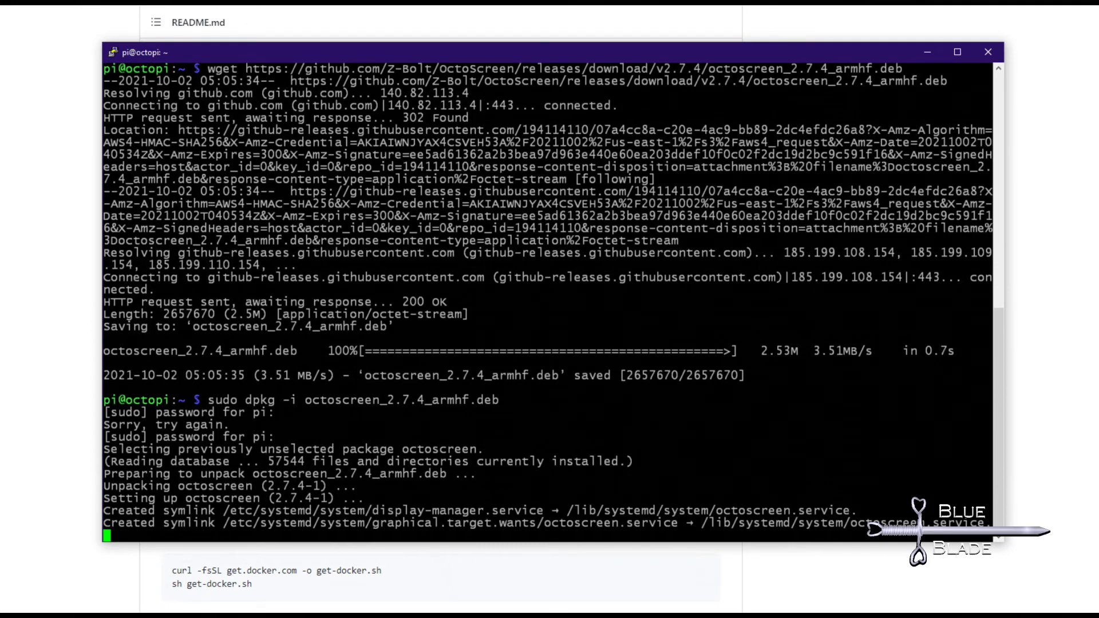
Open /etc/octoscreen/config in vi and change OCTOSCREEN_RESOLUTION from 800x480 to 800x533.
type("vi /etc/octoscreen/config")
key("Return")
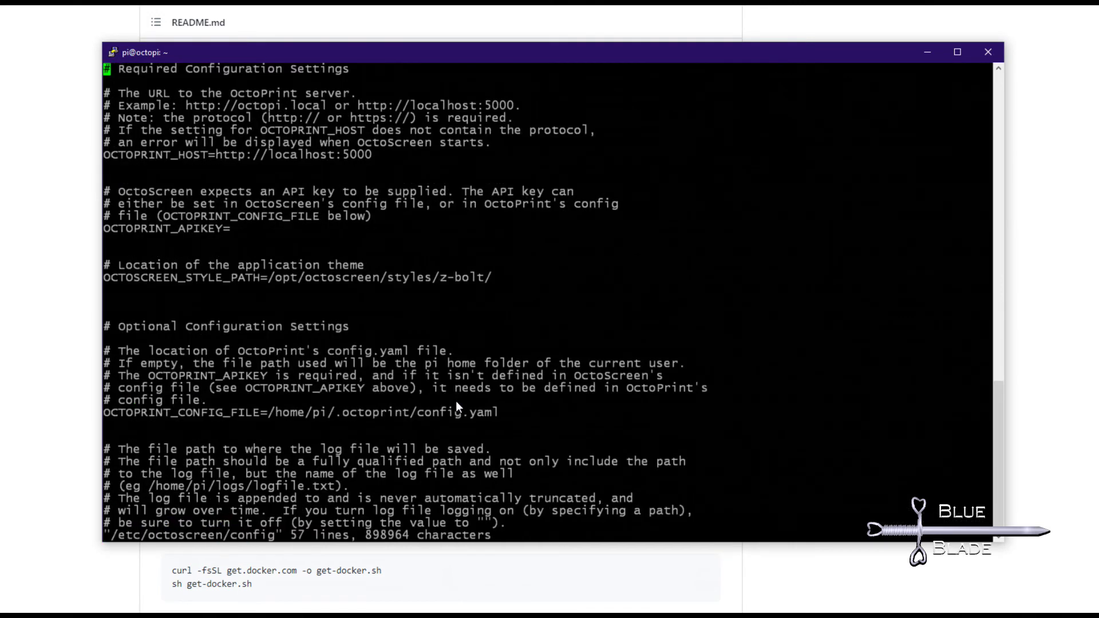
key("Down")
key("Down")
key("Down")
key("Down")
key("Down")
key("Down")
key("Down")
key("Down")
key("Down")
key("Down")
key("Down")
key("Down")
key("Down")
key("Down")
key("Down")
key("Down")
key("Down")
key("Down")
key("Down")
key("Down")
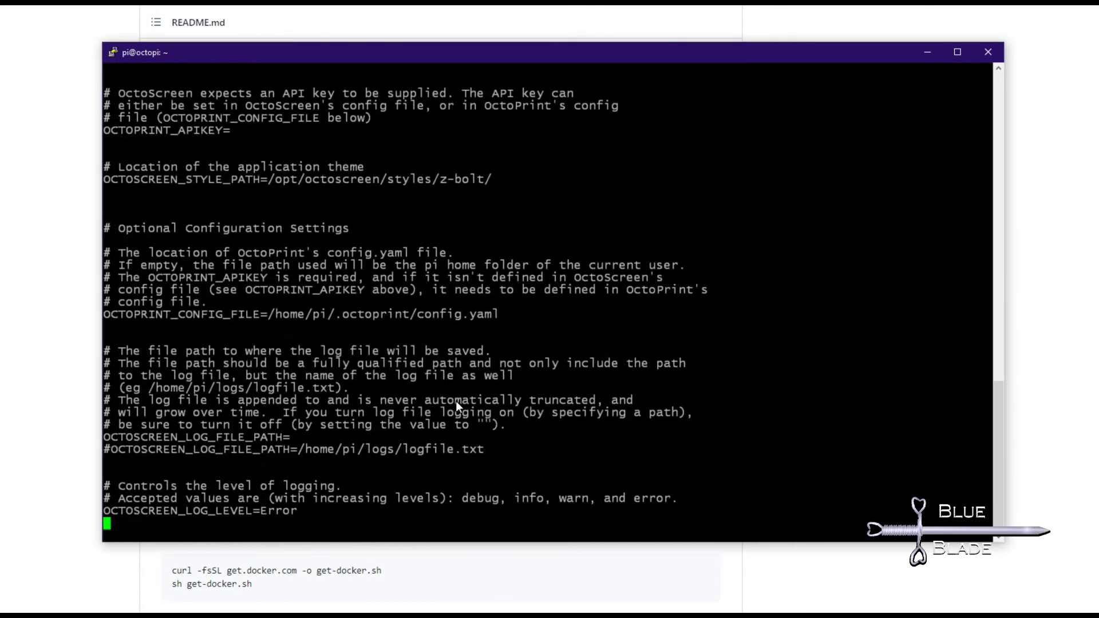
key("Up")
key("Up")
key("Up")
key("Up")
key("Up")
key("Up")
key("Right")
key("Right")
key("Right")
key("Right")
key("Right")
key("Right")
key("Right")
key("Right")
key("Right")
key("Right")
key("Right")
key("Right")
key("Right")
key("Right")
key("Right")
key("Right")
key("Right")
key("Right")
key("Right")
key("Right")
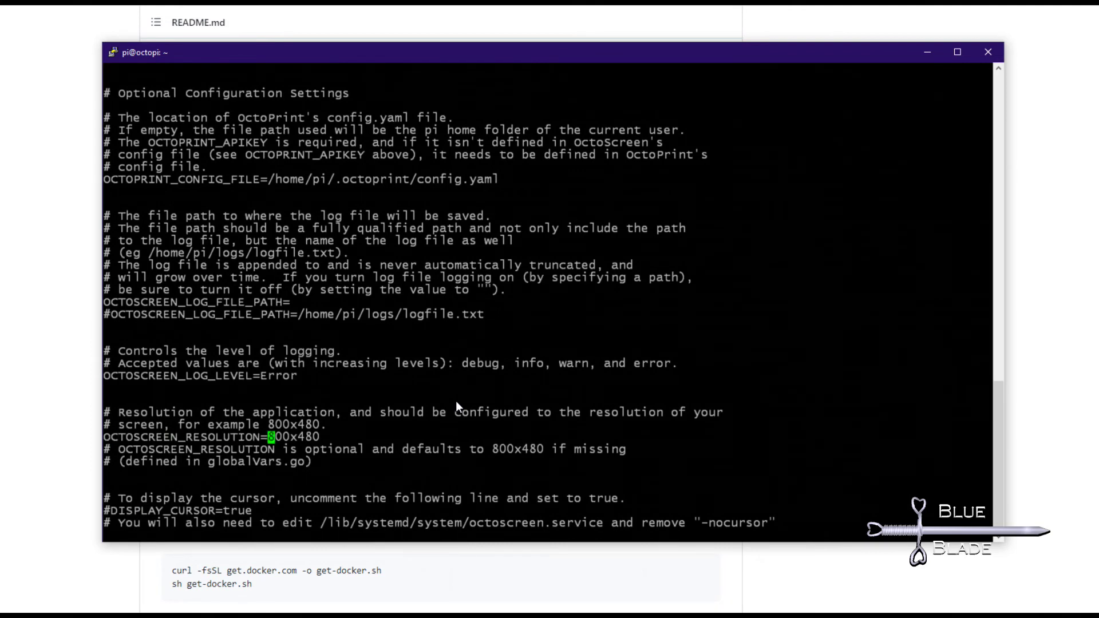
key("Right")
key("Right")
key("Right")
key("Right")
key("shift+d")
type("a533")
key("Escape")
Save and quit the config with :wq, then enter 'sudo reboot' at the shell prompt.
type(":wq")
key("Return")
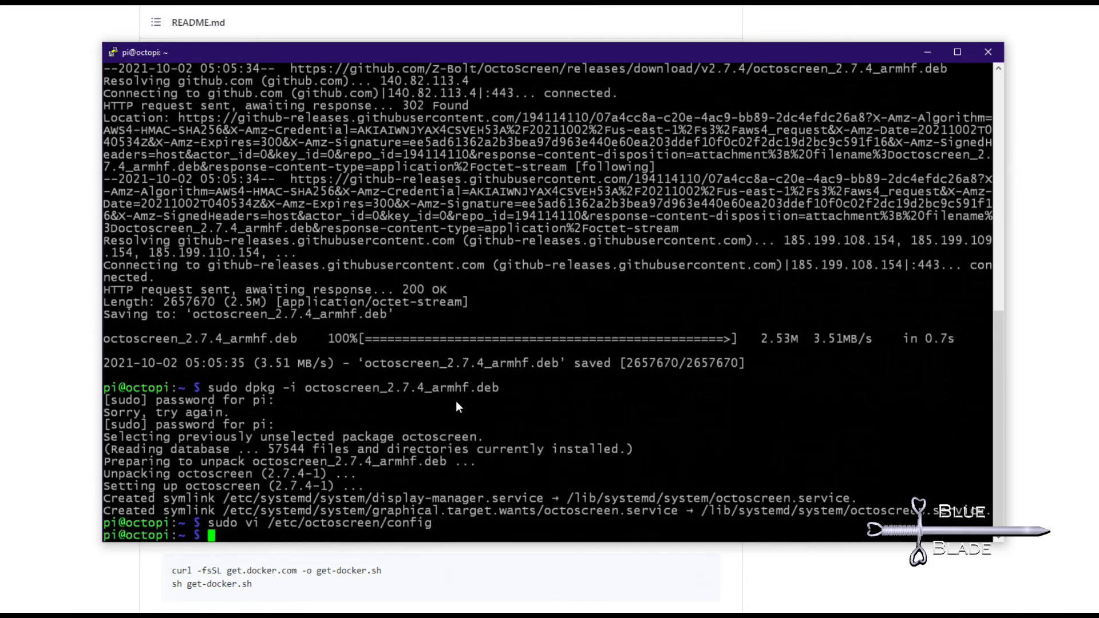
type("sudo reb")
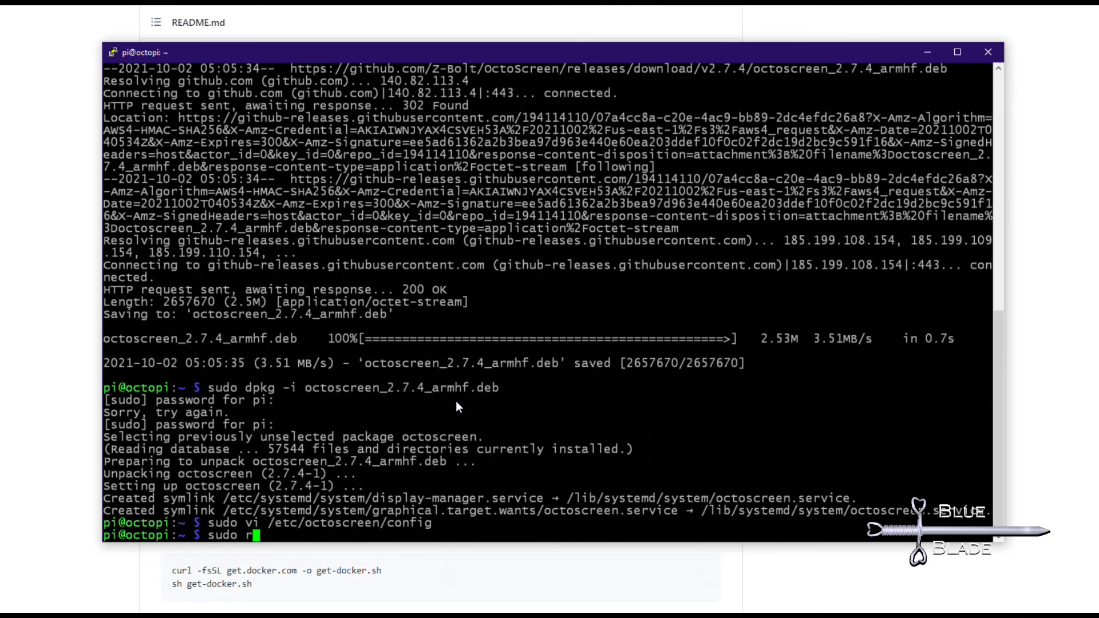